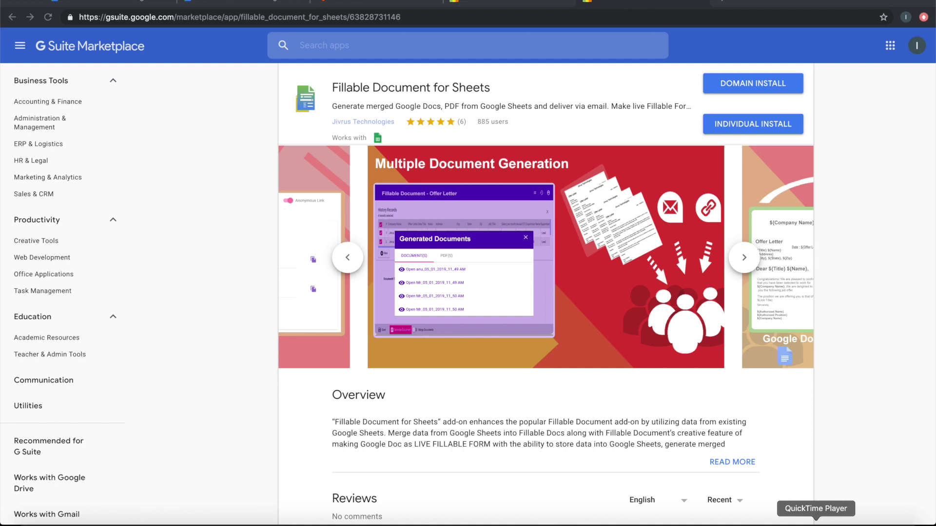
View the Marketplace pages of the Fillable Document and Fillable Document for Sheets add-ons
click(503, 2)
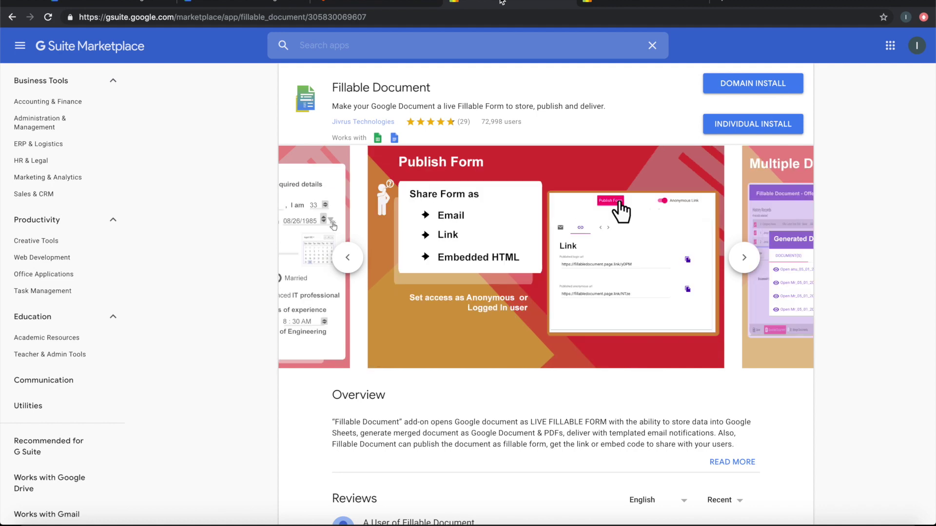
click(502, 1)
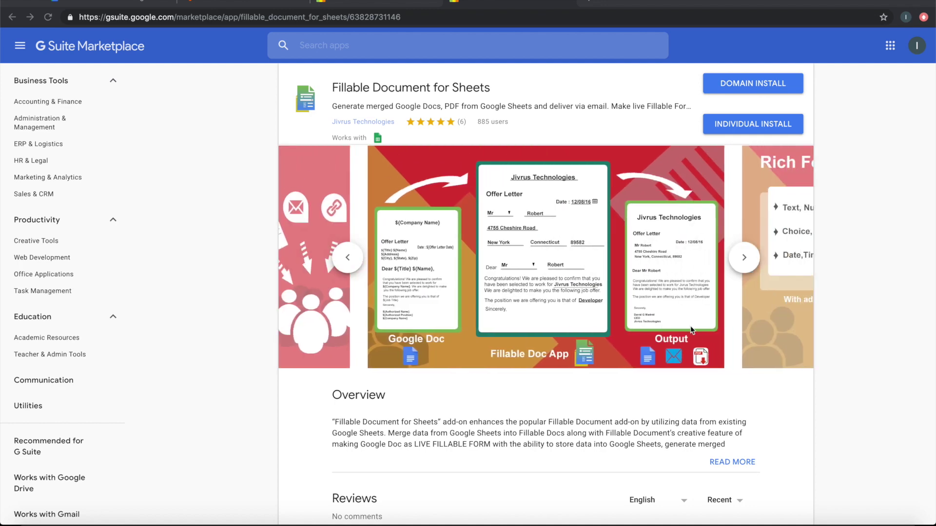
Create a blank Google Sheets spreadsheet in the Fillable Document Drive folder and name it My Data
click(115, 5)
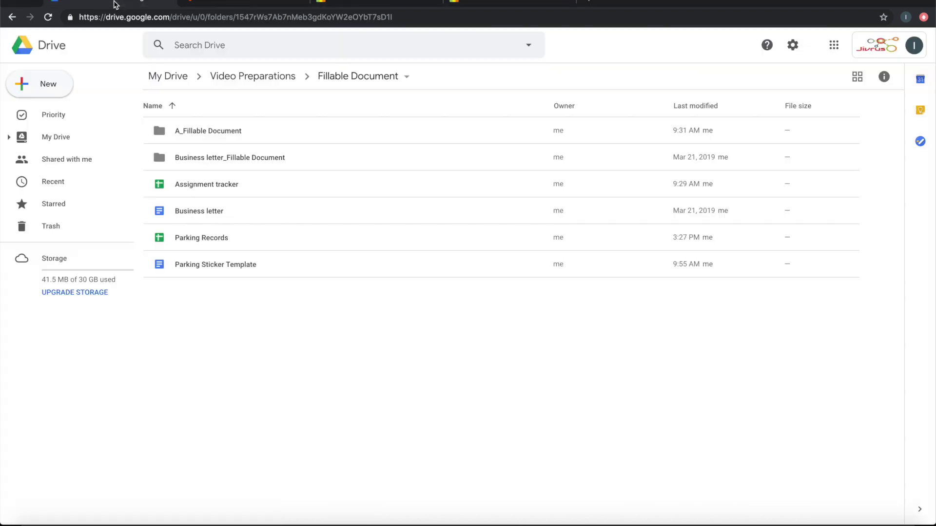
click(57, 91)
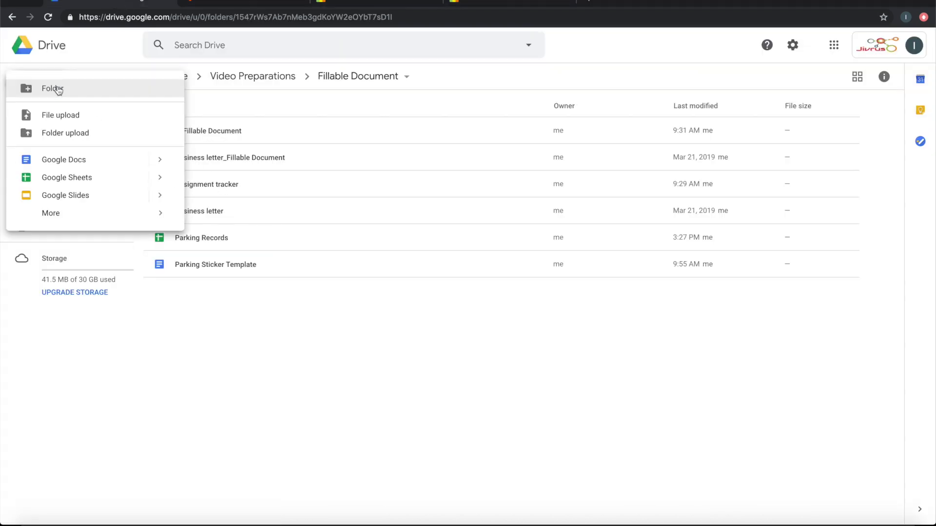
click(136, 178)
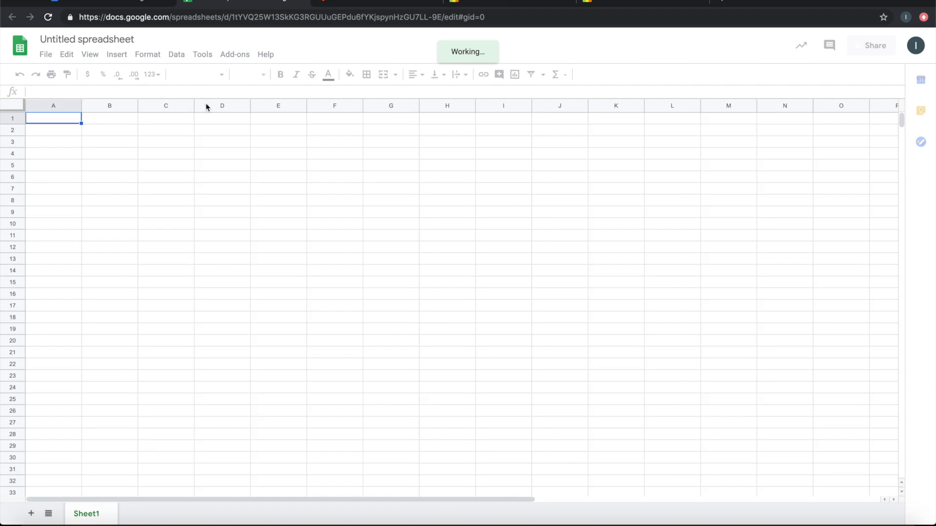
click(113, 40)
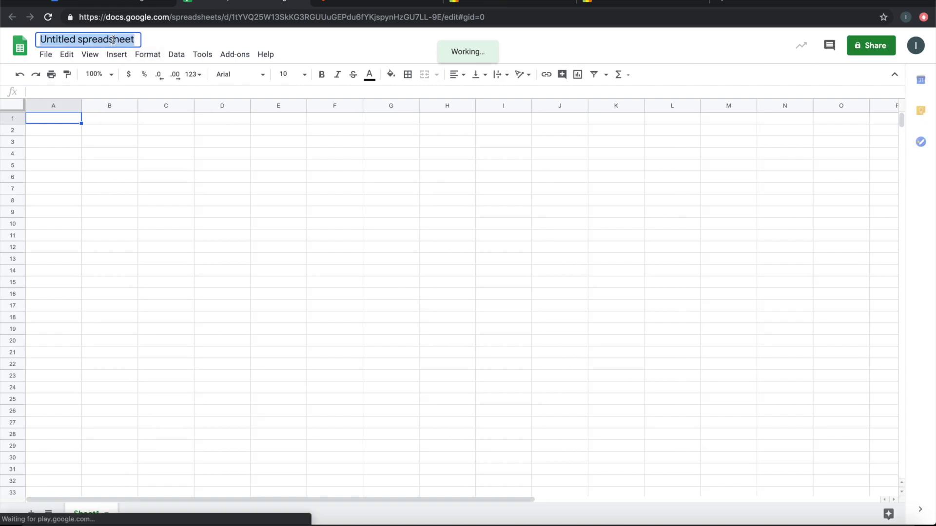
text(My Data)
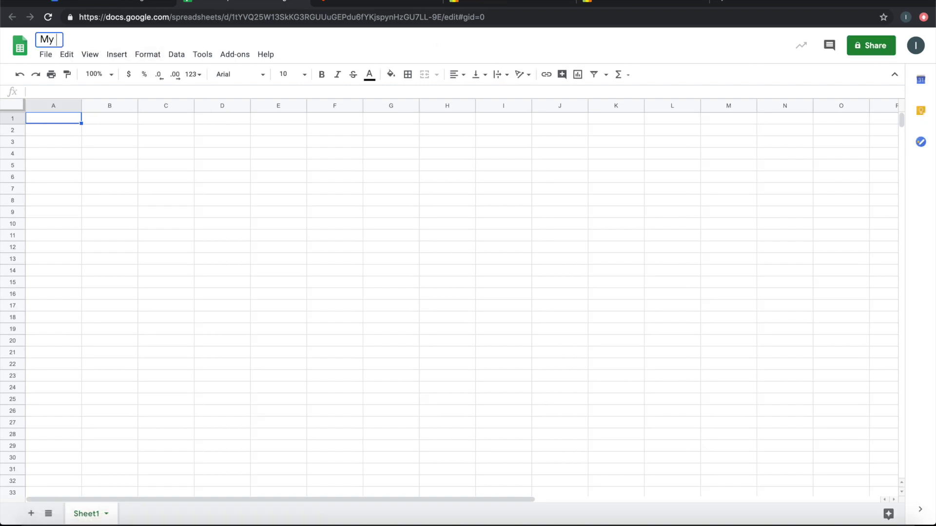
click(151, 152)
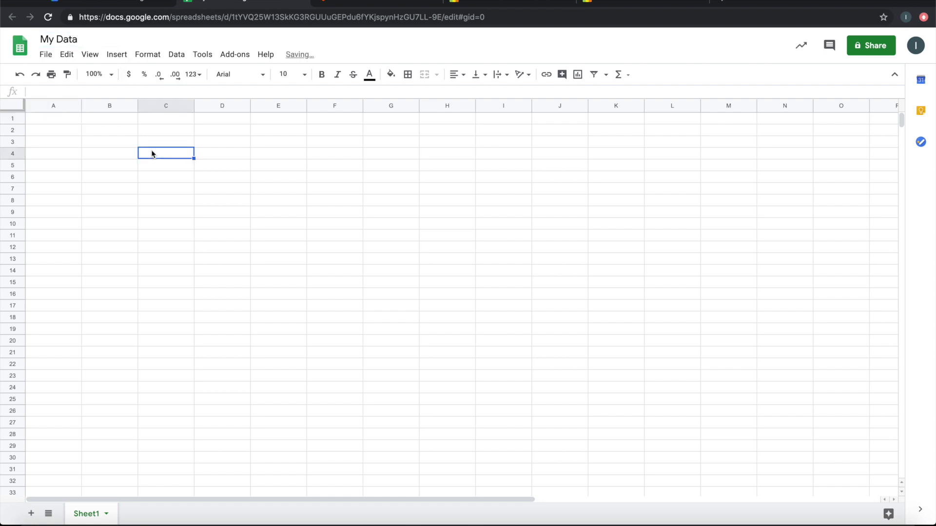
Start the Fillable Document for Sheets add-on and set up its demo with the Student Assessment Sheet template
click(230, 58)
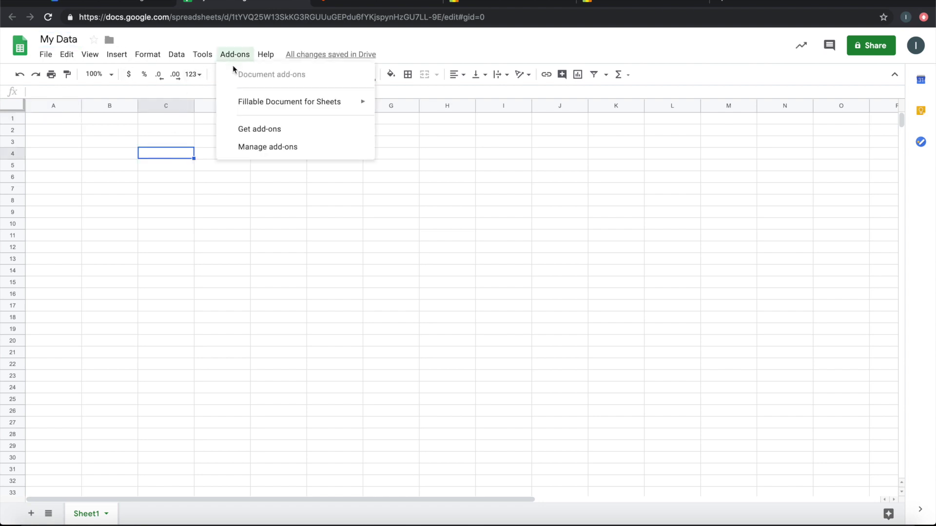
mouse_move(253, 102)
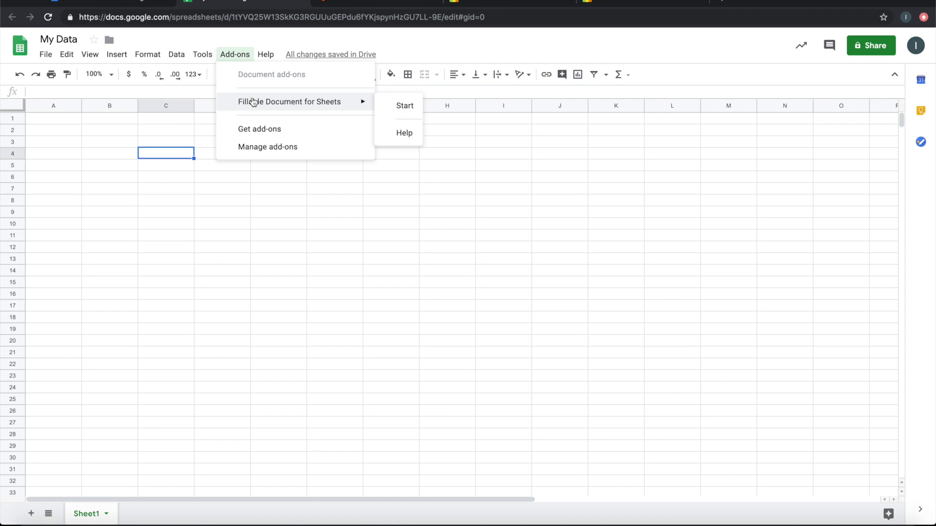
click(400, 107)
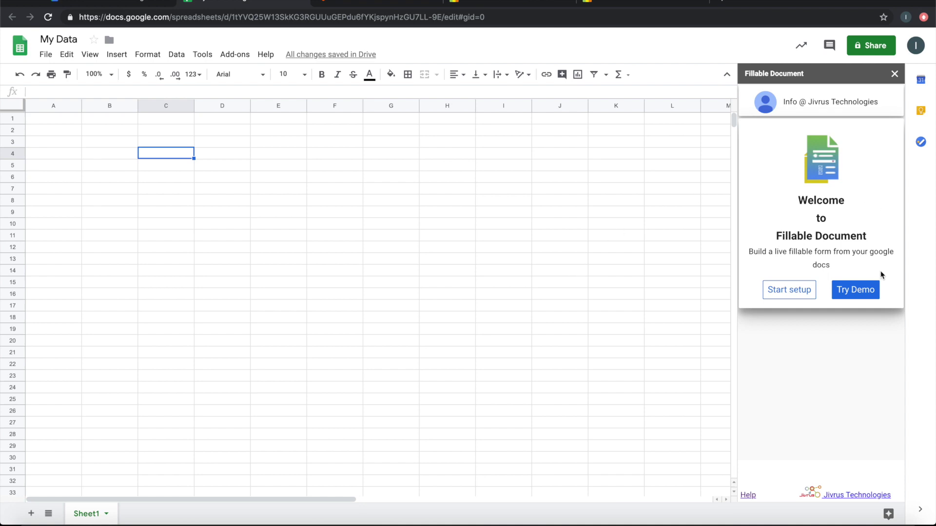
click(859, 295)
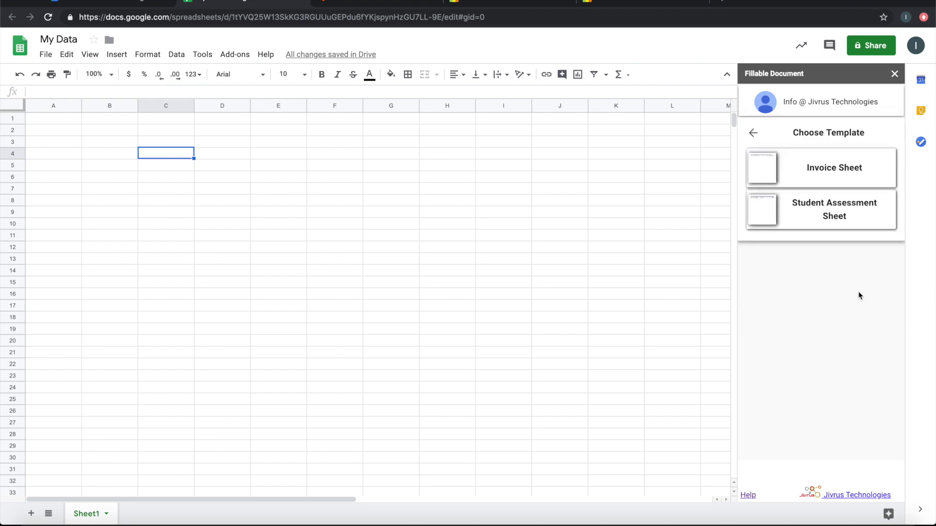
click(830, 213)
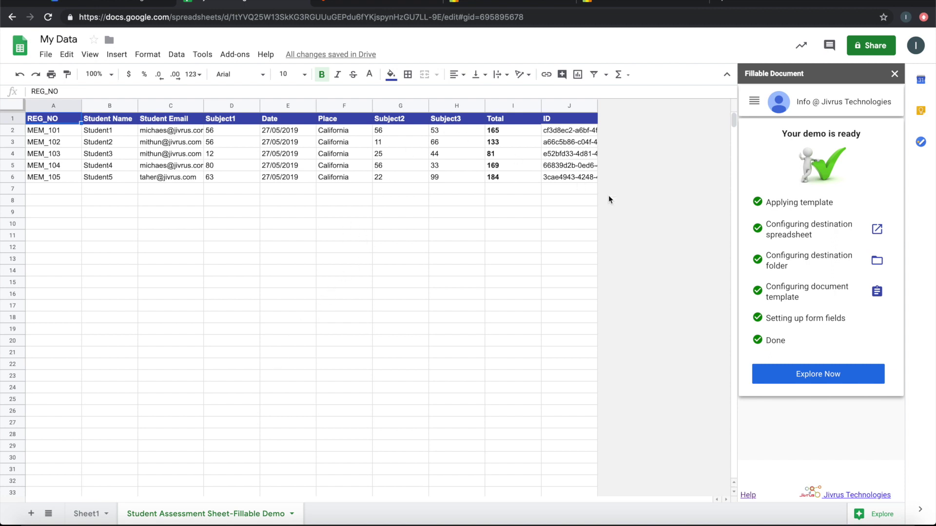
Examine the demo's destination folder and the placeholders in its document template, and return to the My Data spreadsheet
click(878, 266)
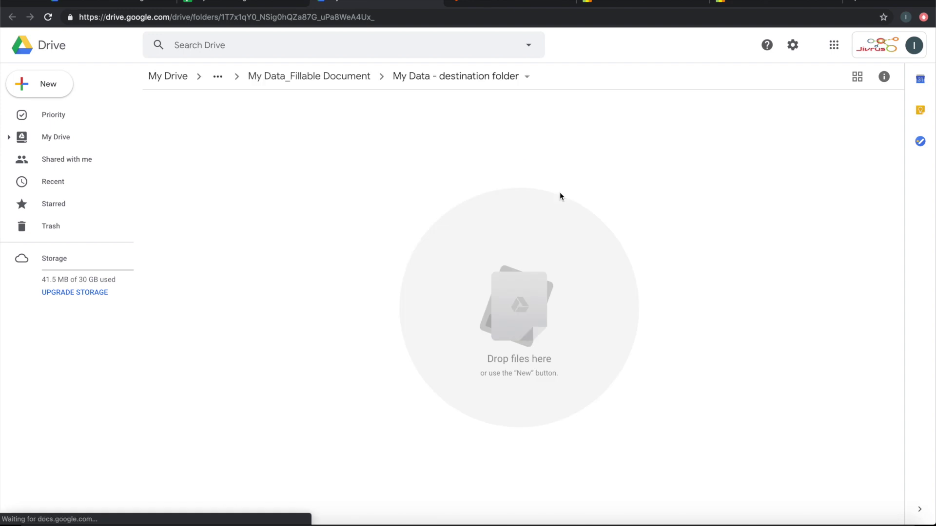
click(222, 4)
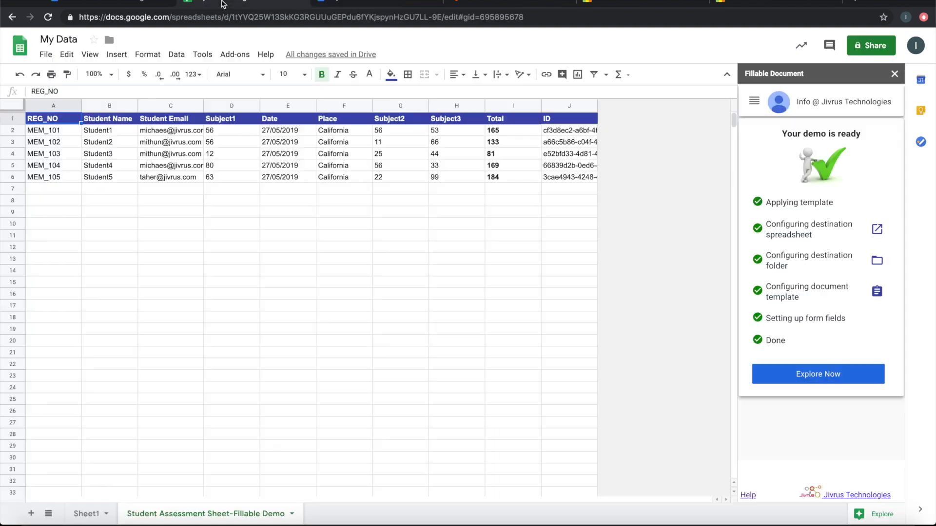
click(877, 293)
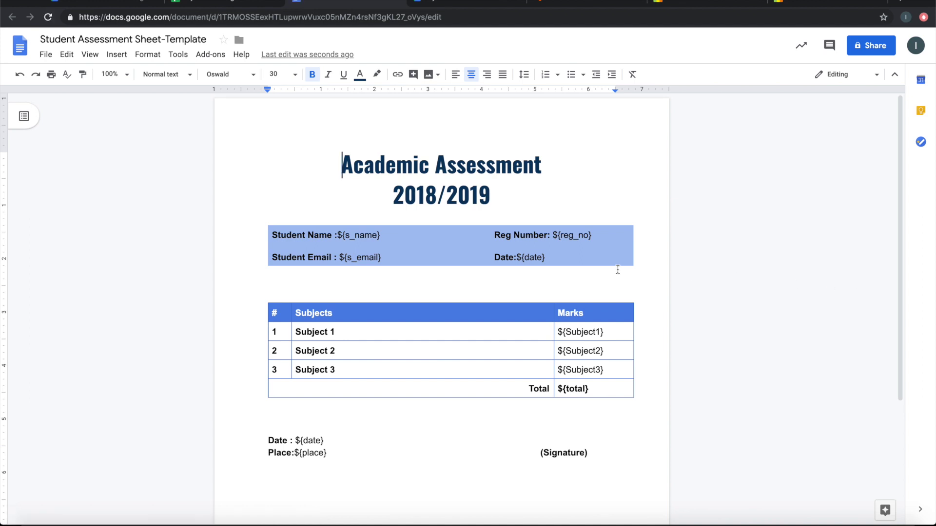
scroll(617, 269, down, 1)
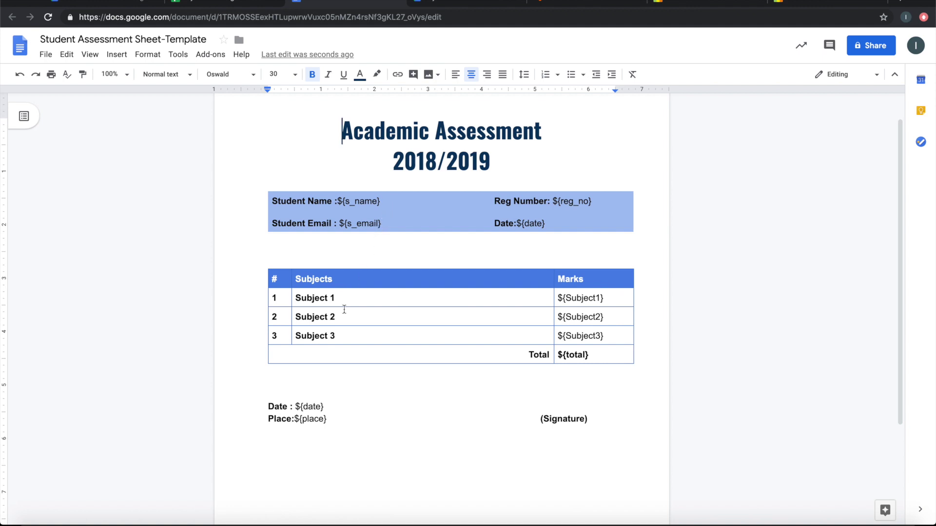
scroll(527, 324, down, 3)
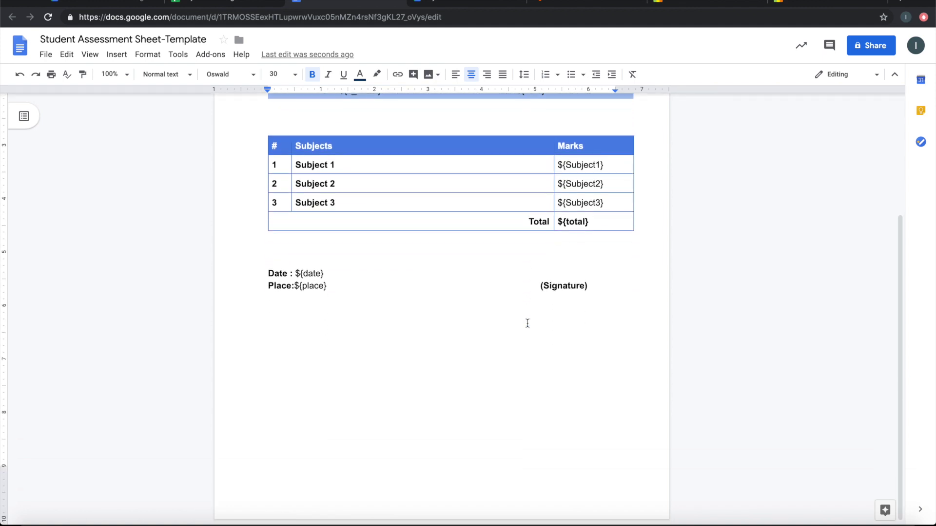
scroll(527, 324, up, 3)
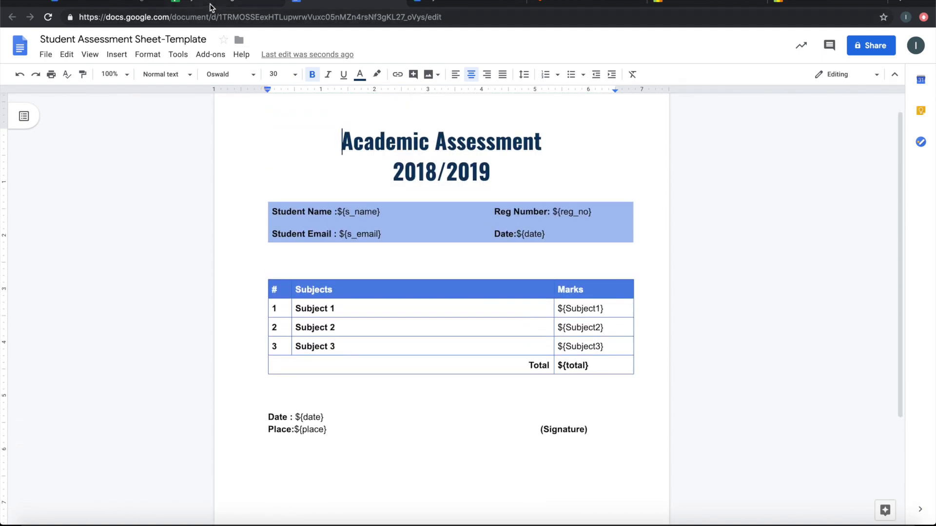
click(211, 6)
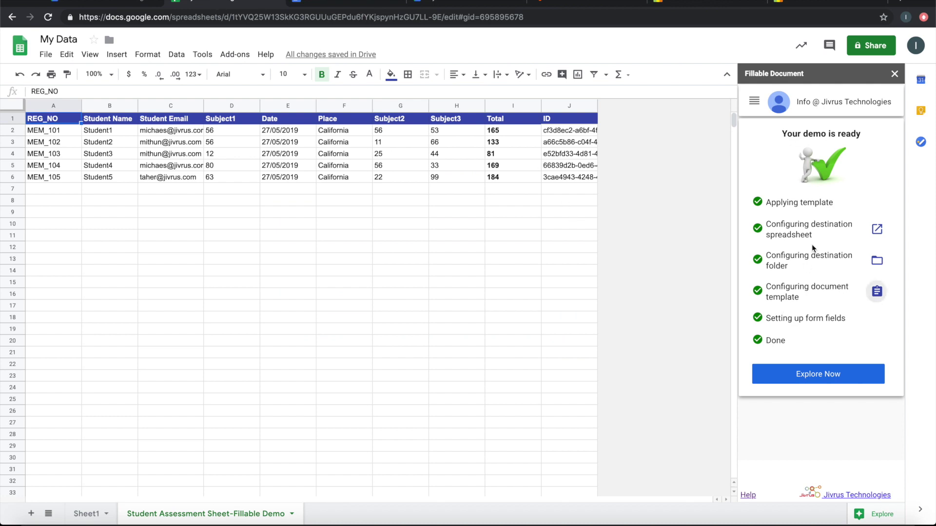
Proceed from the finished demo setup to the add-on's generation options and review the Student Assessment Sheet-Template document again
click(811, 375)
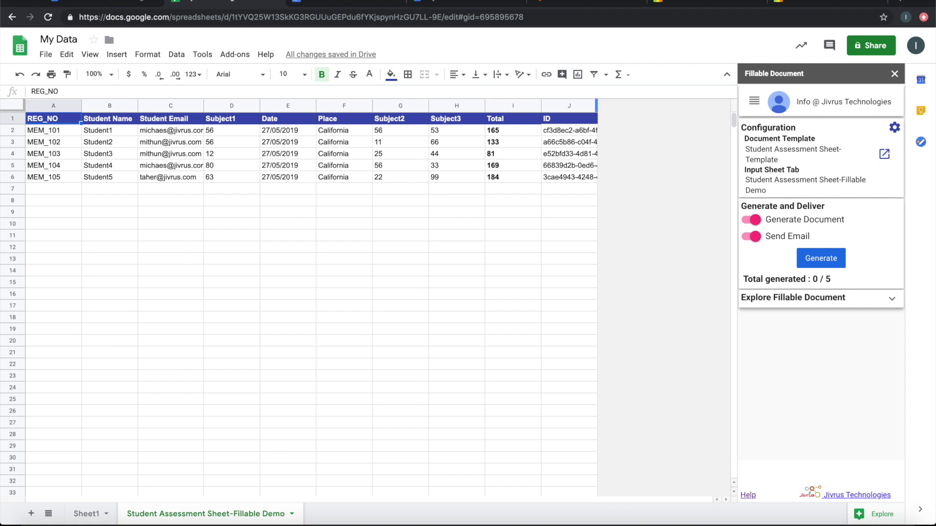
click(358, 3)
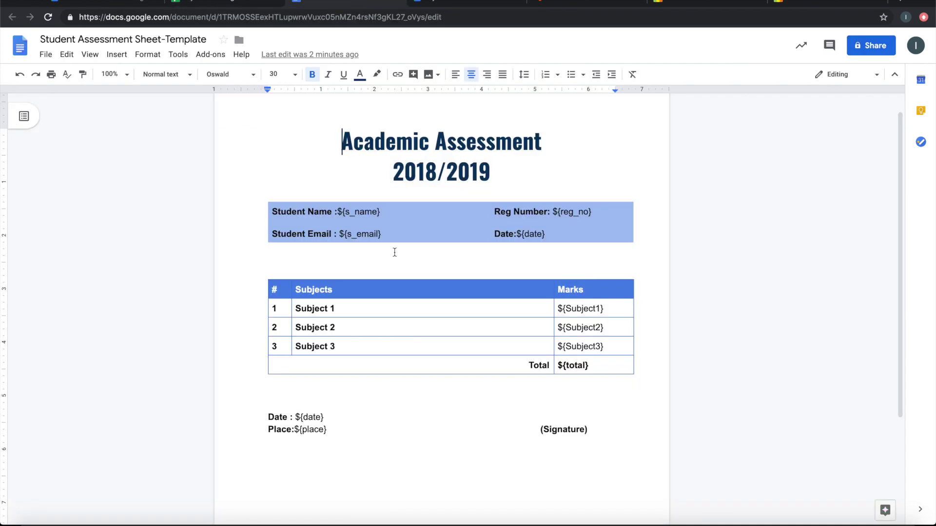
scroll(395, 252, down, 2)
scroll(395, 252, up, 3)
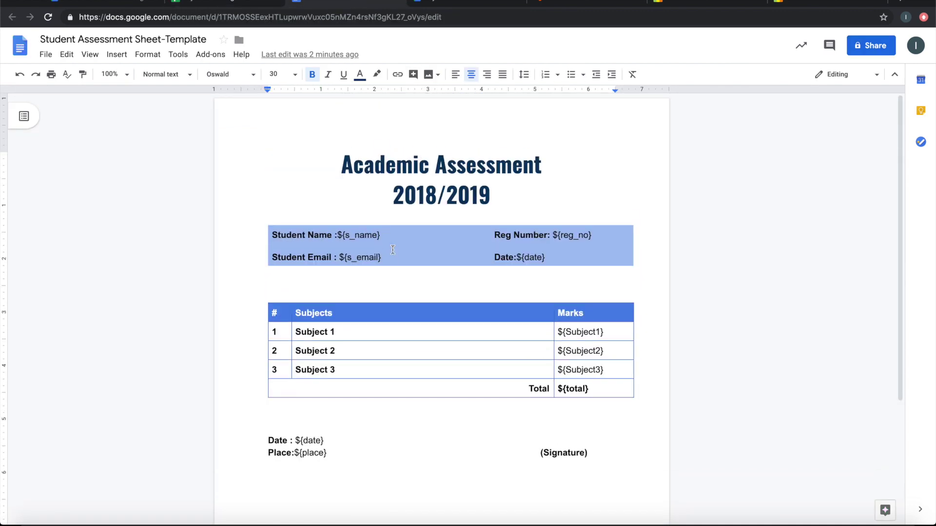
click(230, 1)
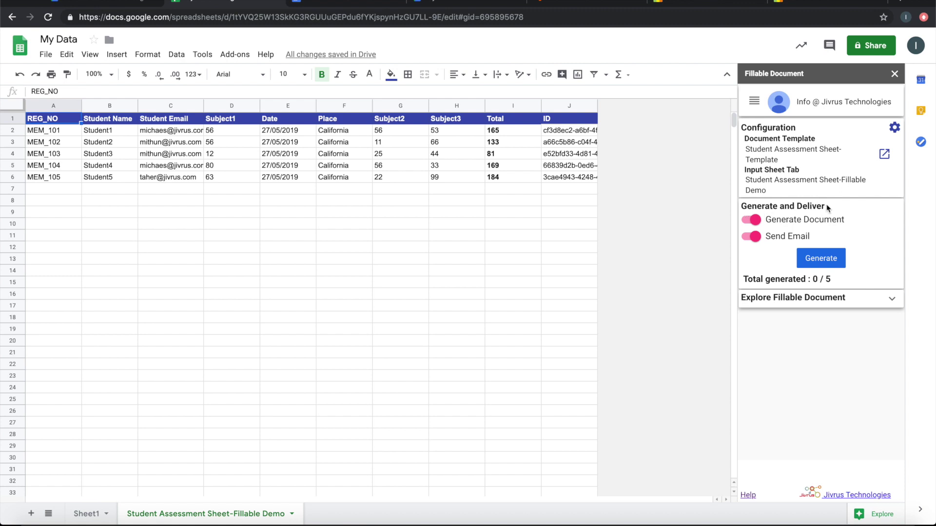
Generate and email the assessment documents for the student records with Generate Document and Send Email enabled
click(746, 238)
click(747, 237)
click(823, 262)
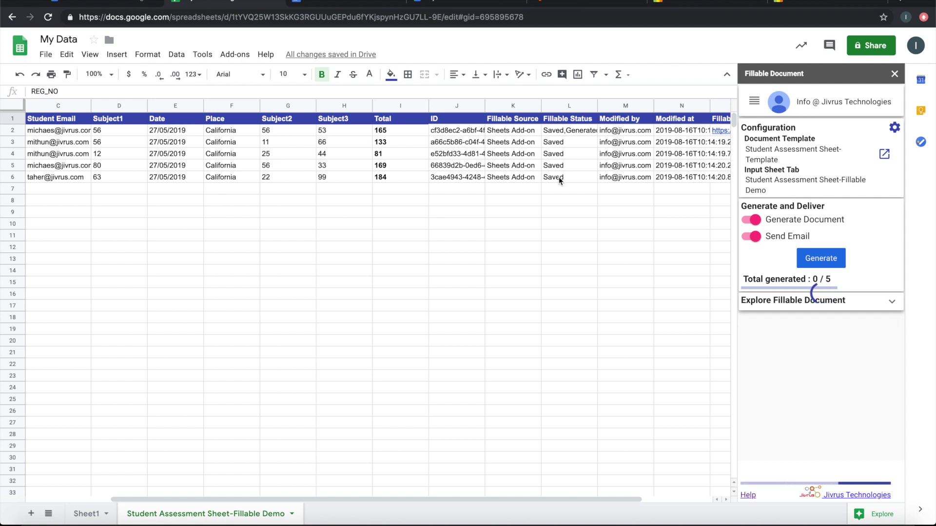
Check the generated status and link columns, and fit the Fillable Status column's width to its contents
click(586, 133)
scroll(574, 171, right, 3)
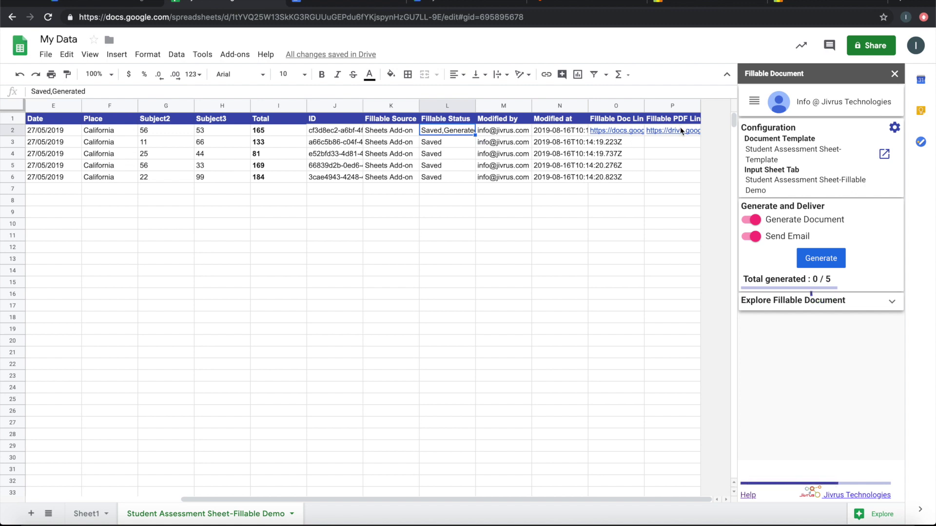
mouse_move(616, 130)
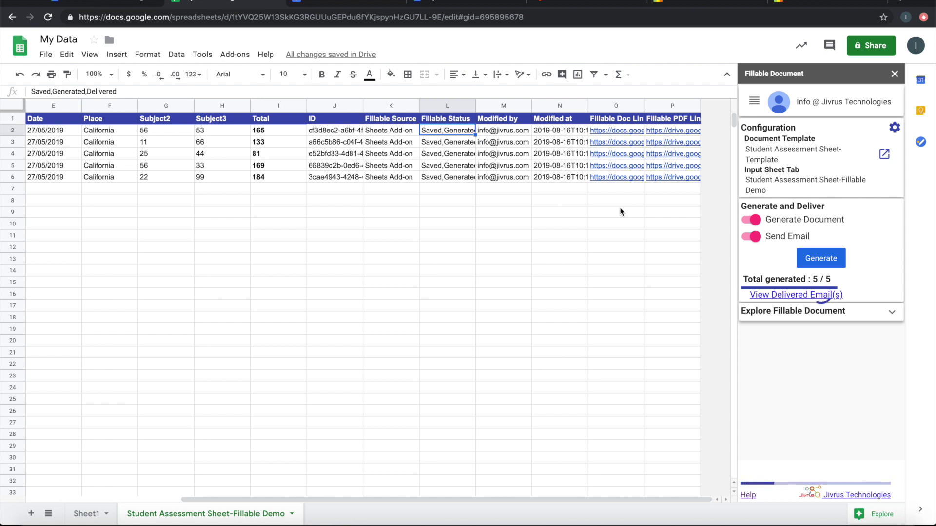
click(471, 106)
double_click(476, 105)
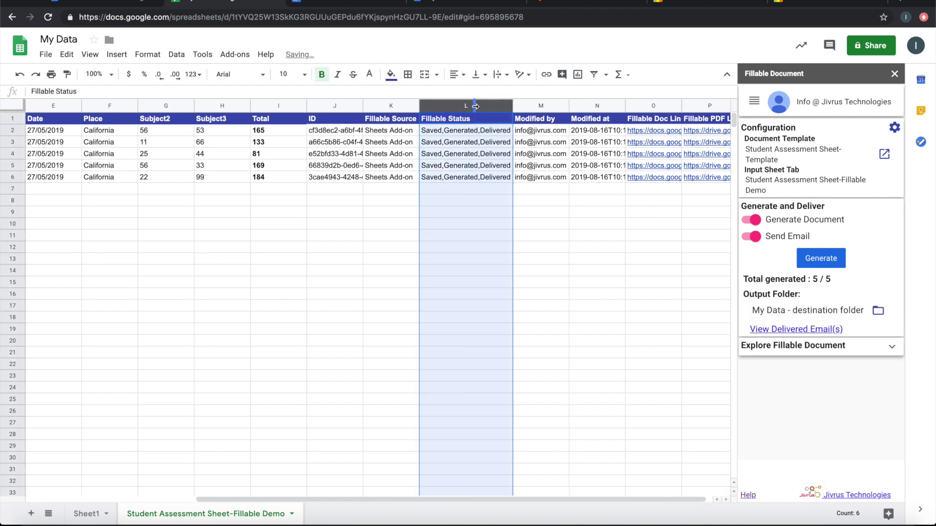
click(498, 180)
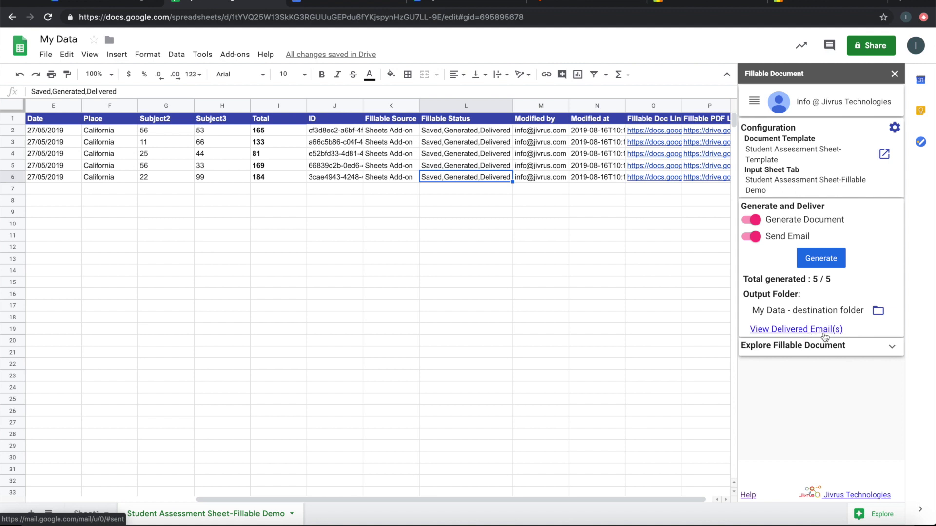
Examine the generated documents and PDFs in the output folder, going back to the spreadsheet records and the document template for comparison
click(878, 312)
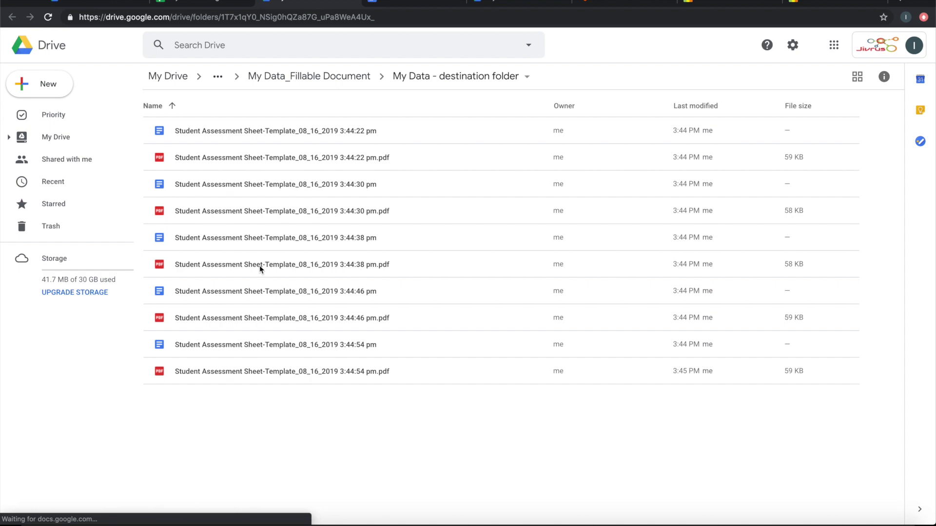
click(195, 4)
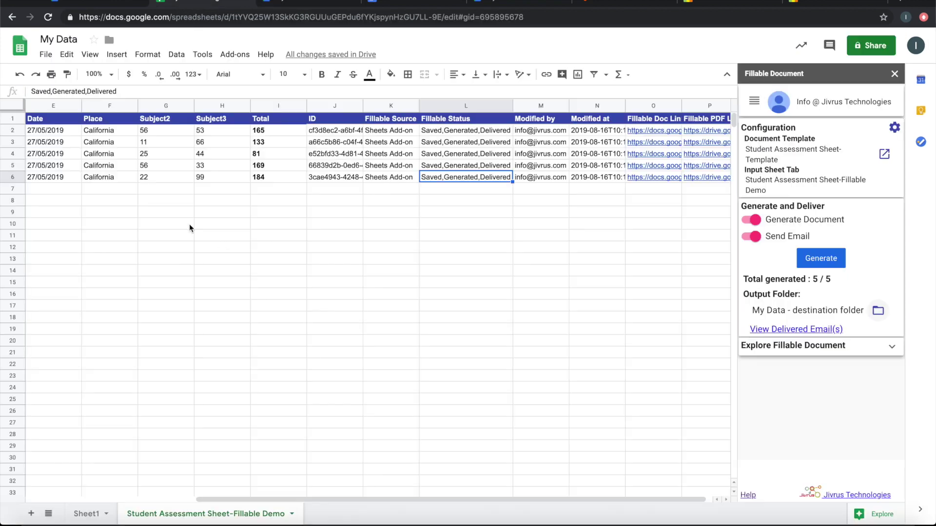
click(396, 4)
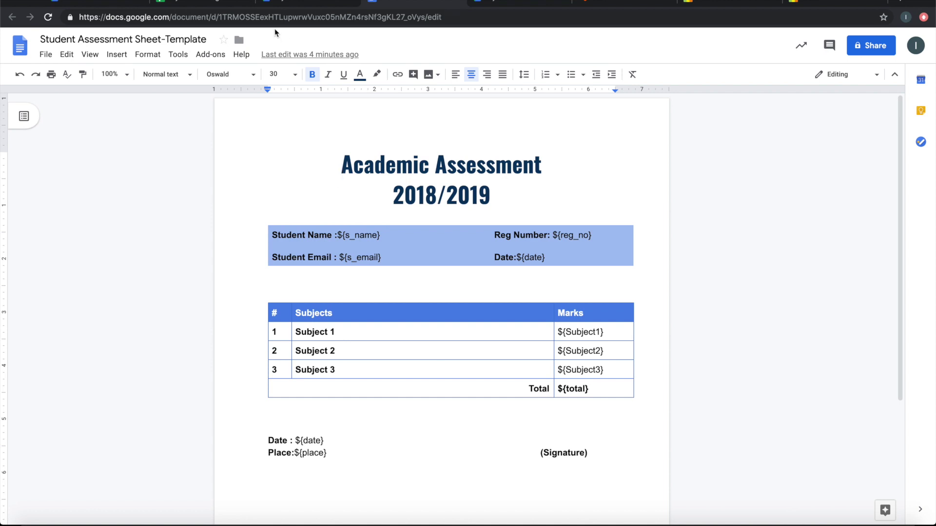
click(288, 4)
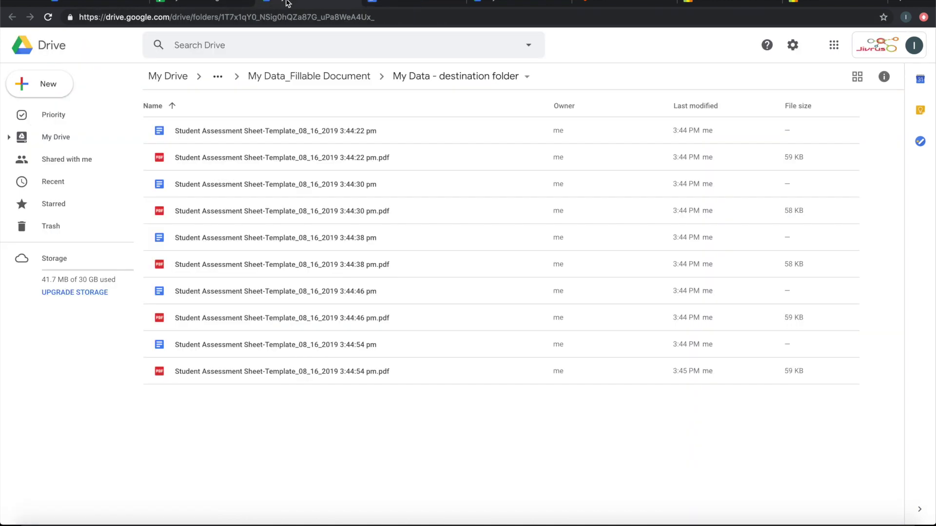
double_click(272, 159)
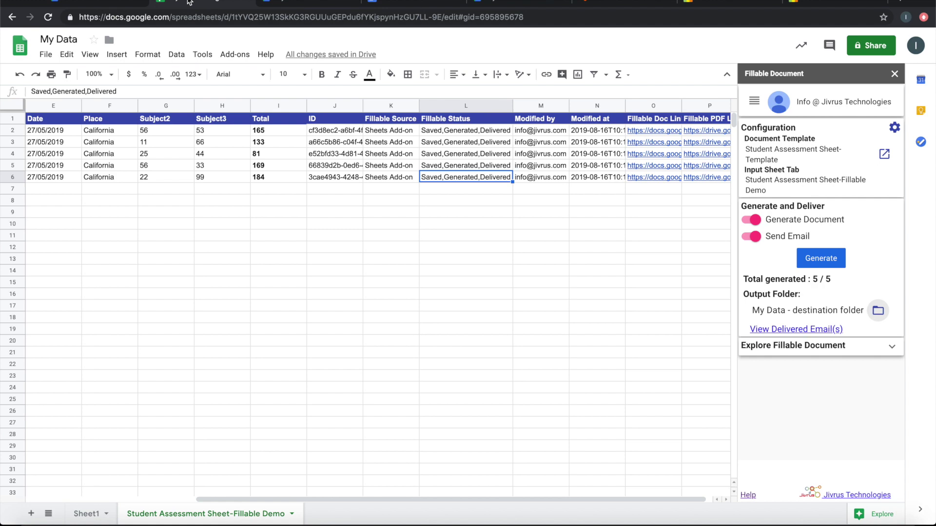
click(189, 3)
click(396, 4)
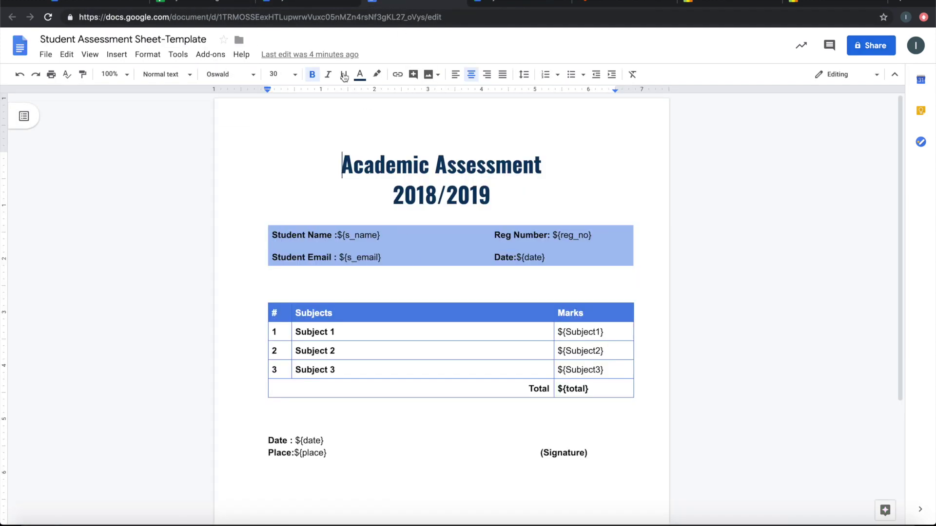
Review the first student's generated assessment PDF from start to end, and return to the My Data spreadsheet
click(306, 4)
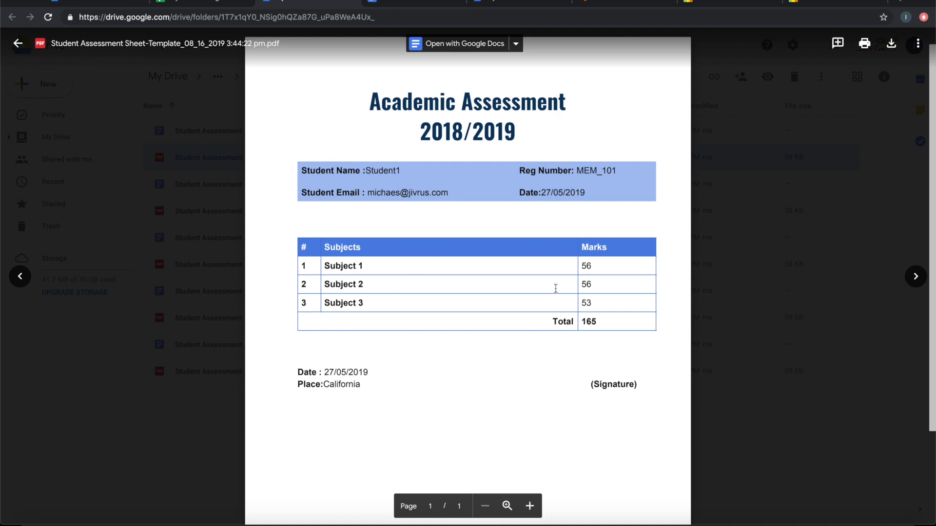
scroll(553, 289, down, 2)
scroll(554, 288, up, 3)
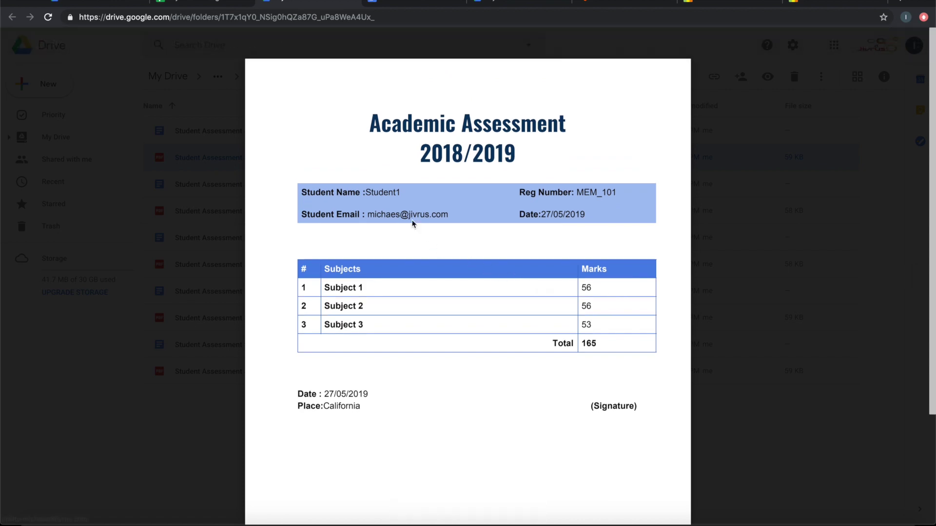
key(Escape)
click(200, 5)
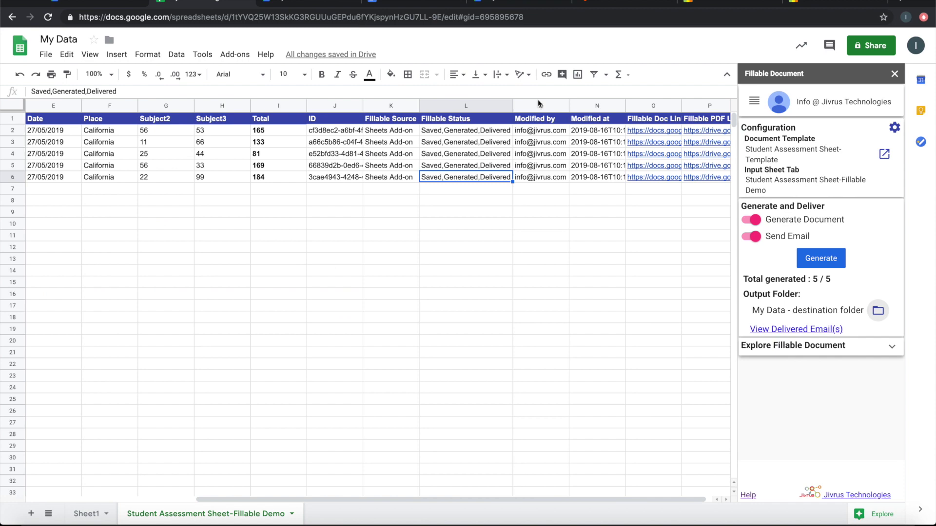
View the delivered emails in Gmail and examine one sent Student Assessment Sheet message with its attachments
click(791, 330)
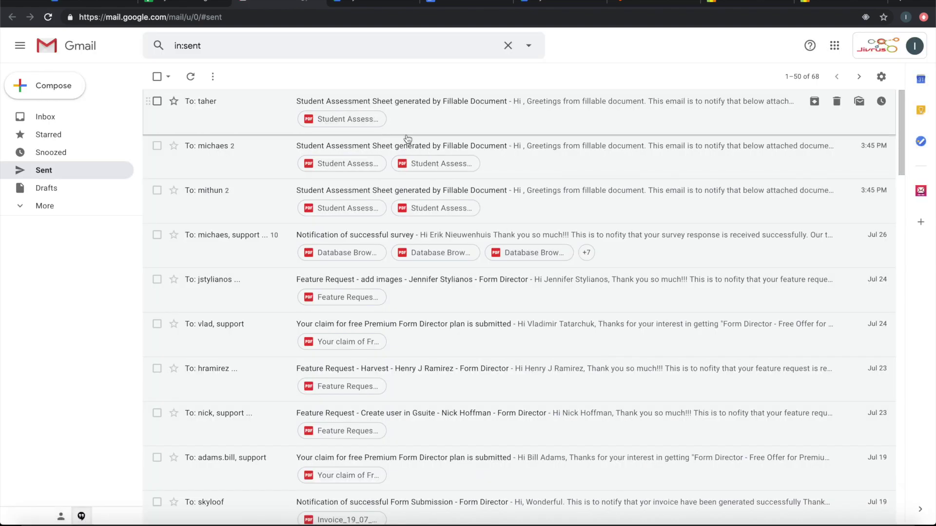
click(384, 147)
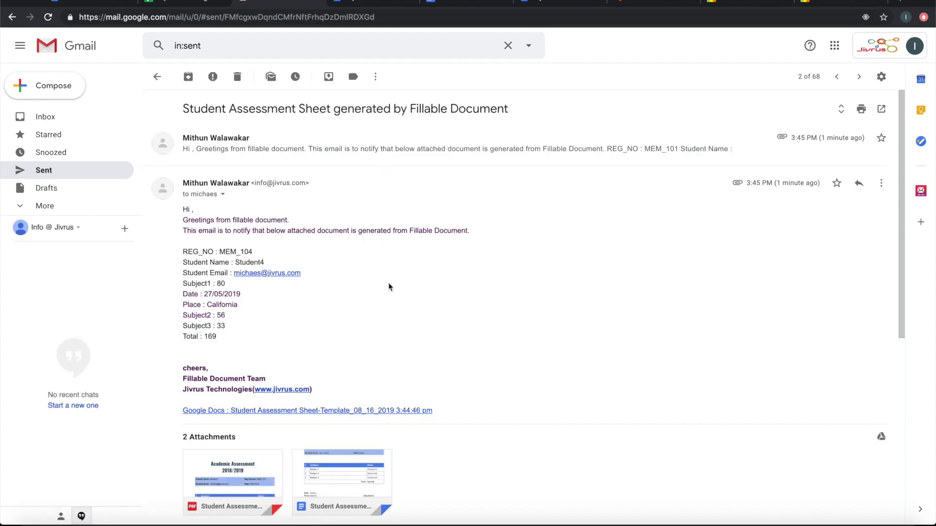
scroll(388, 286, down, 3)
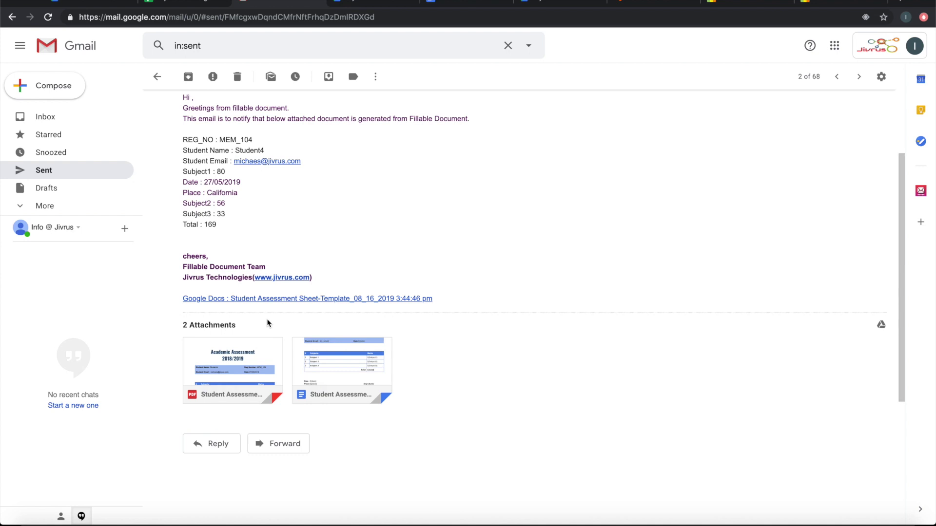
mouse_move(337, 371)
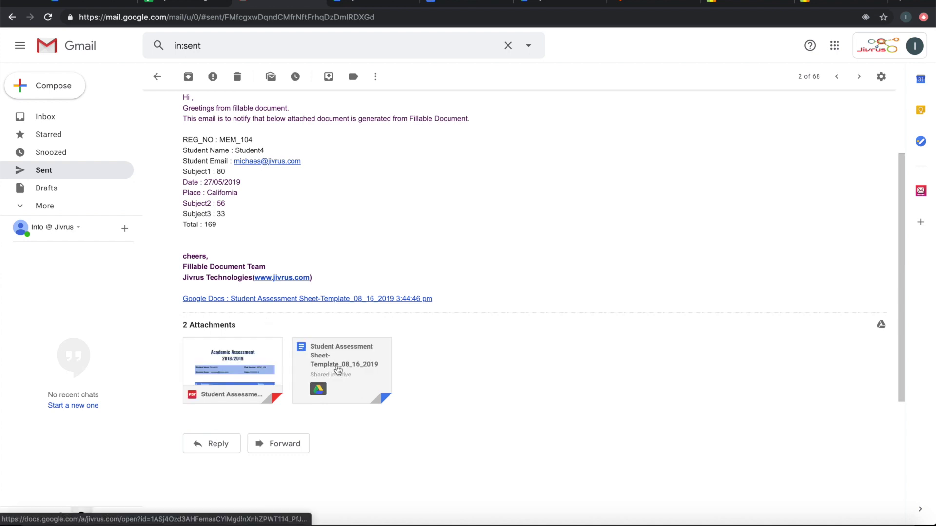
mouse_move(229, 366)
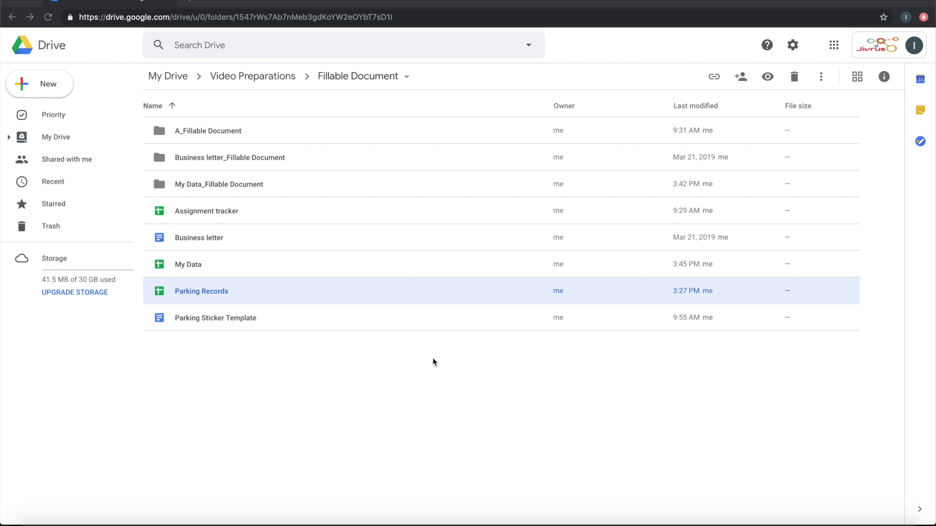
Open the Parking Records spreadsheet and the Parking Sticker Template document from the Fillable Document folder in Drive
double_click(211, 292)
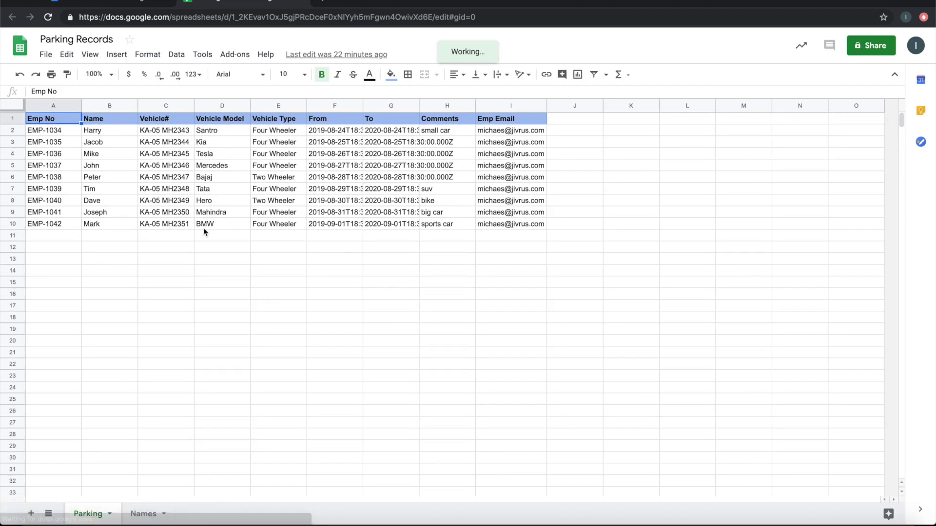
click(120, 9)
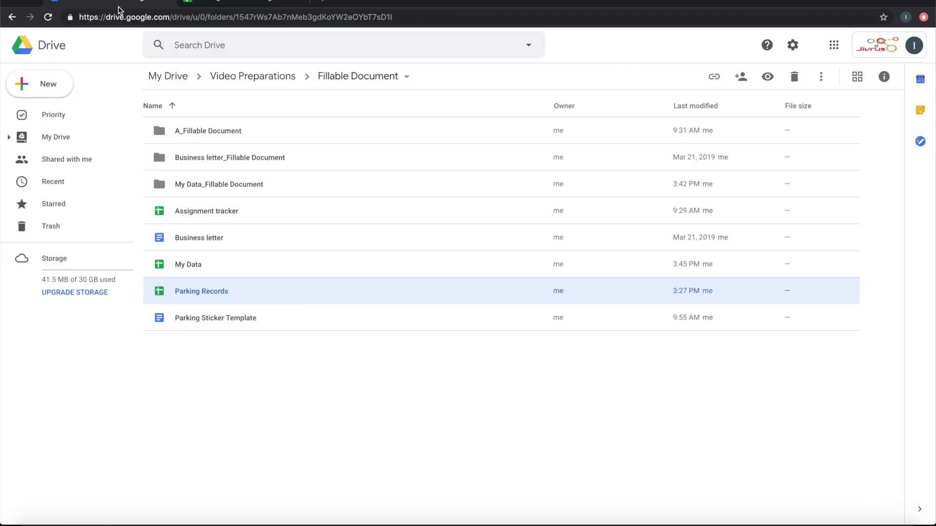
double_click(200, 322)
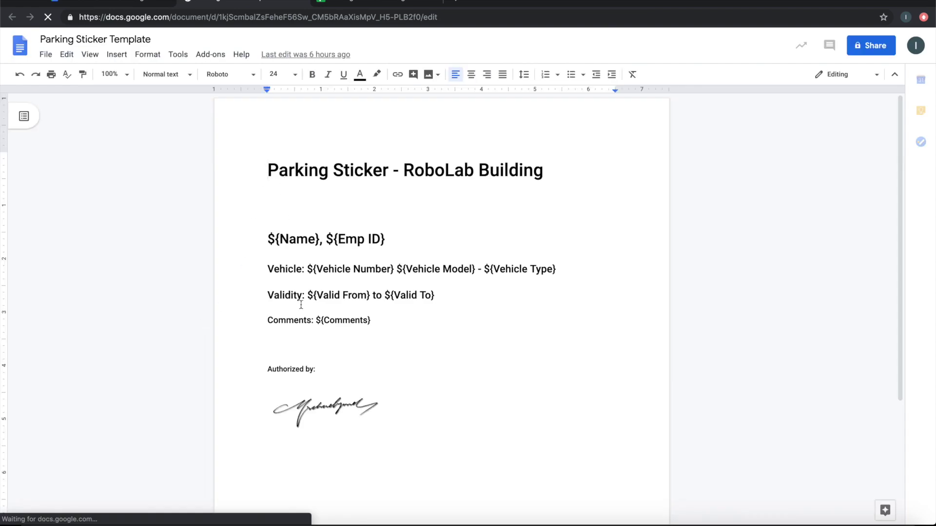
Start the Fillable Document for Sheets add-on in the Parking Records spreadsheet
click(359, 3)
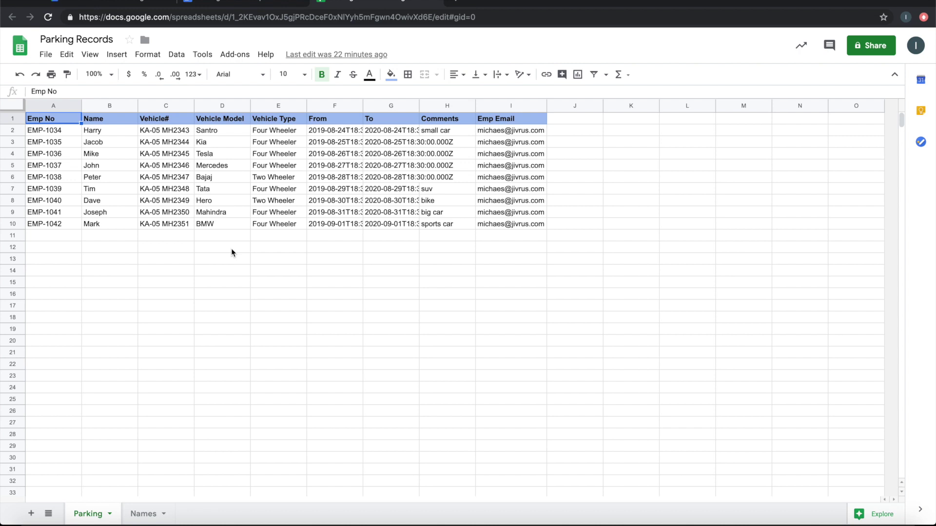
click(230, 55)
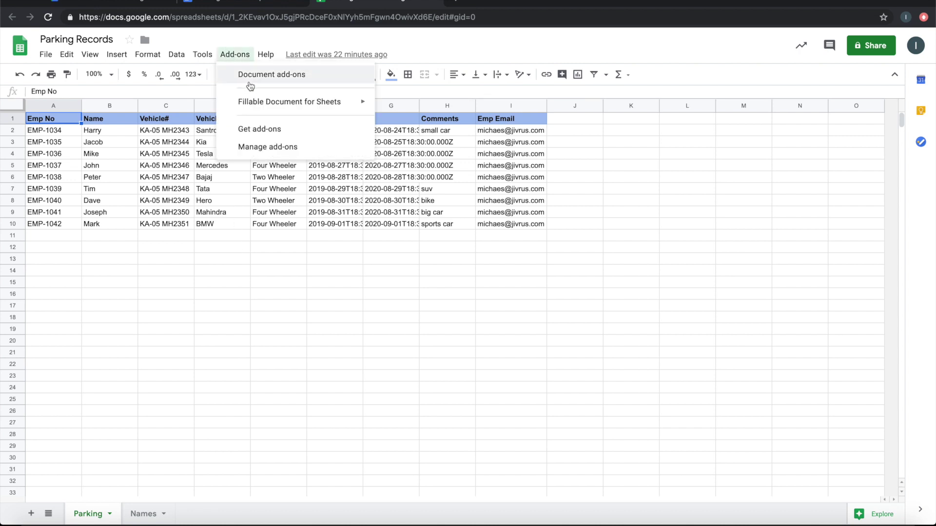
mouse_move(293, 101)
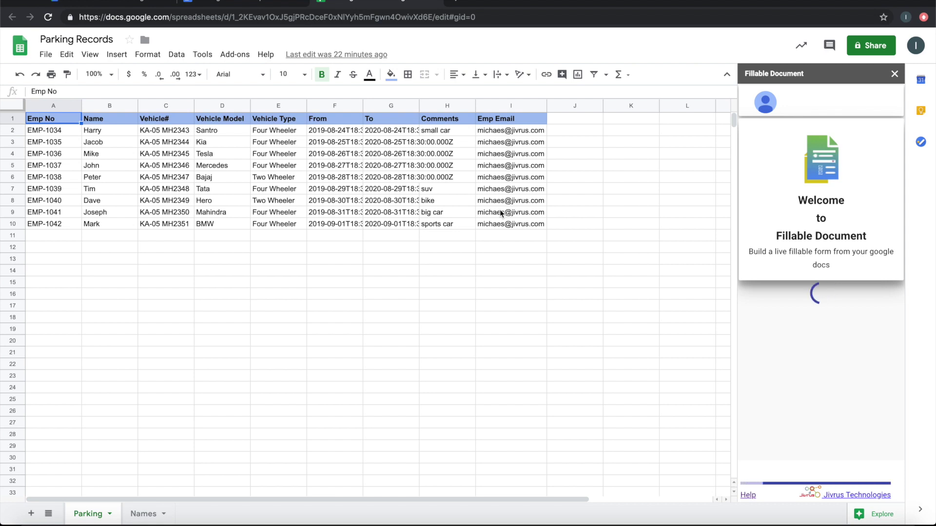
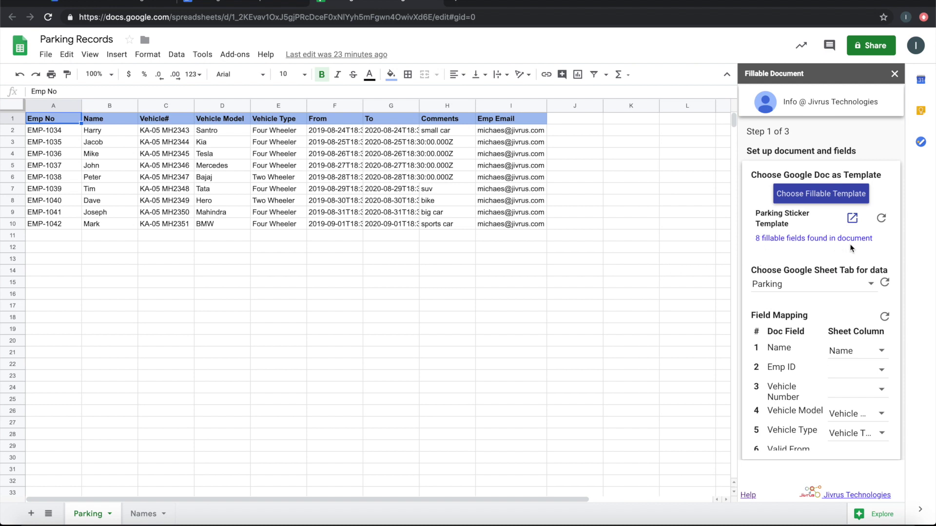
Compare the placeholders in the Parking Sticker Template with the document fields and sheet columns in the add-on's field mapping
click(254, 4)
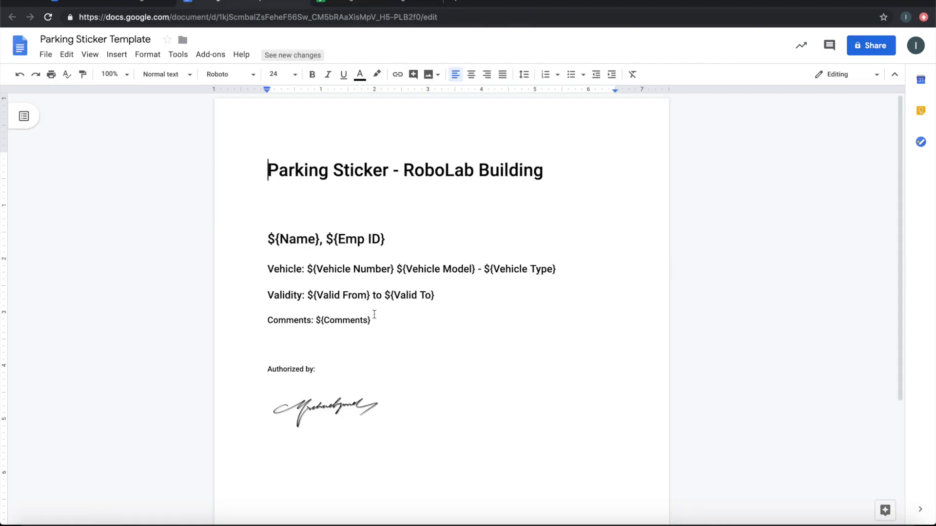
click(339, 5)
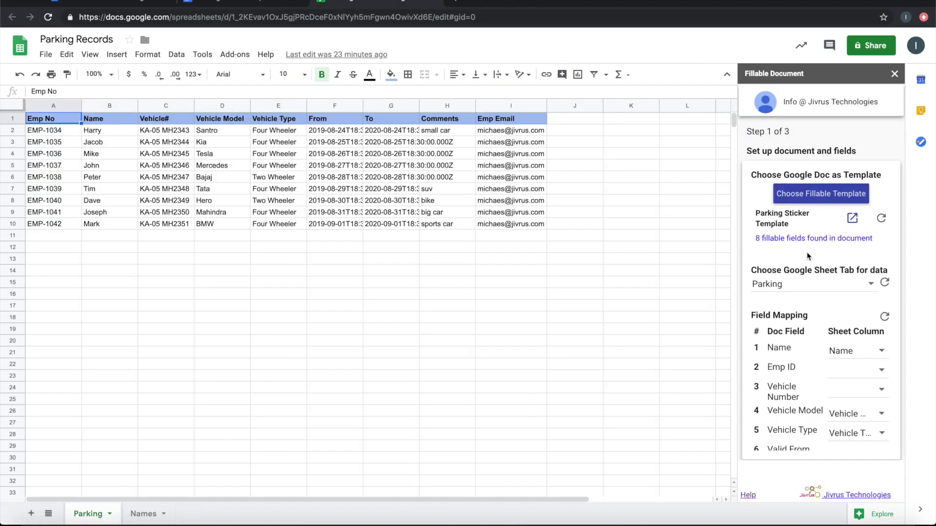
scroll(808, 255, down, 1)
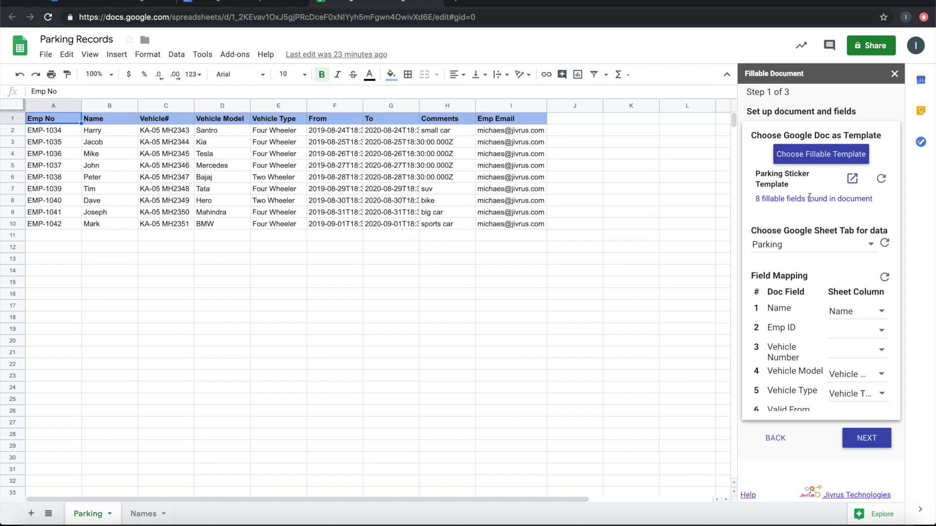
scroll(778, 306, down, 1)
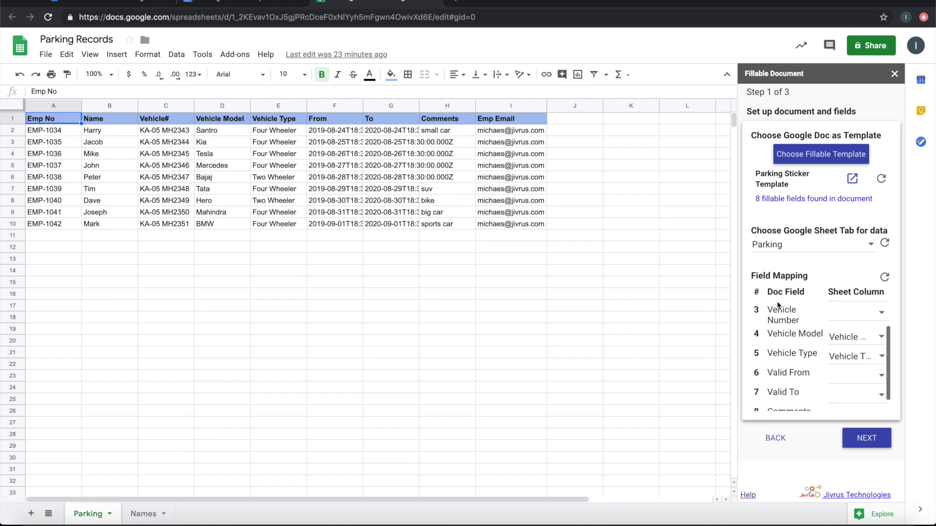
scroll(780, 334, down, 1)
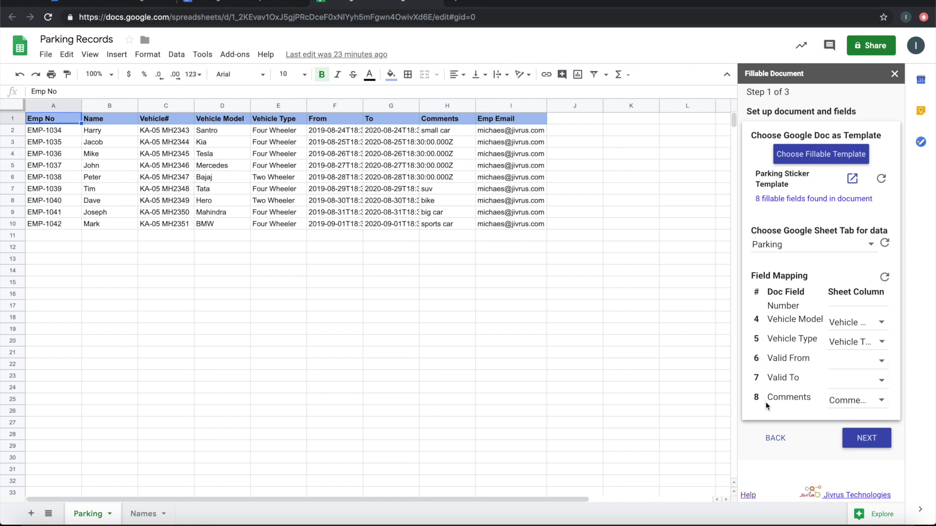
scroll(792, 355, up, 3)
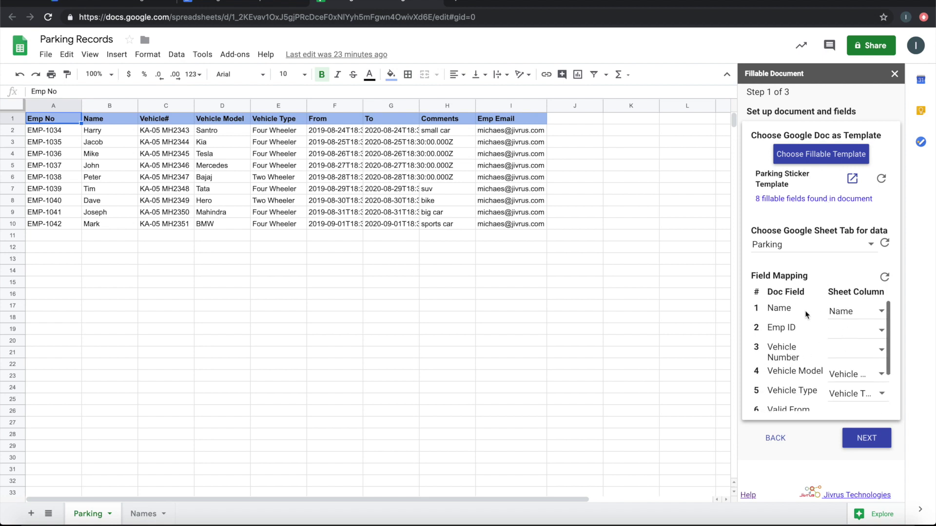
Map the Emp ID document field to the Emp No column and Vehicle Number to the Vehicle# column
click(855, 333)
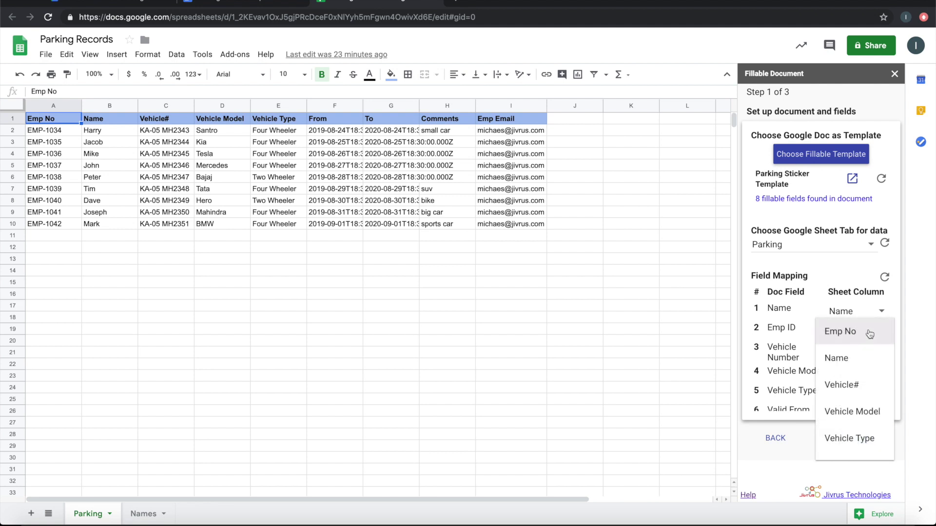
click(855, 334)
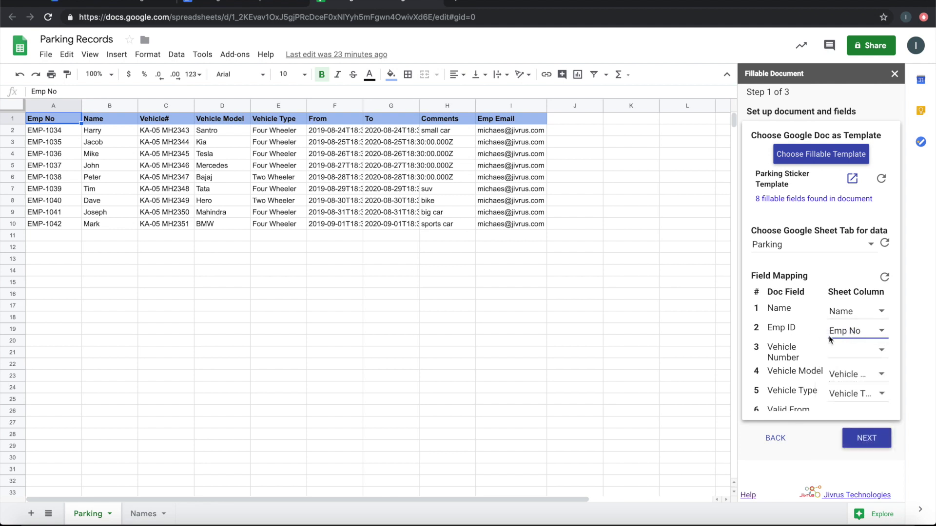
scroll(829, 329, down, 2)
scroll(844, 315, up, 1)
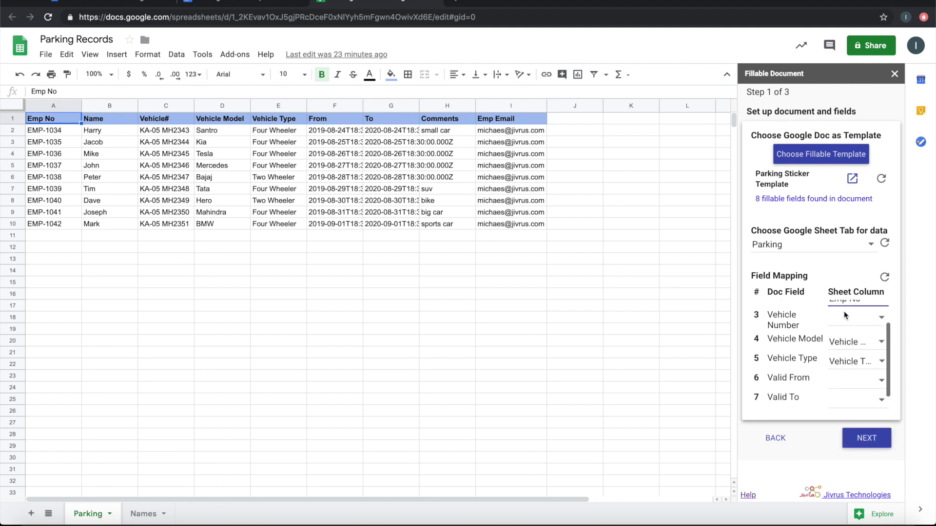
scroll(843, 314, up, 1)
click(847, 335)
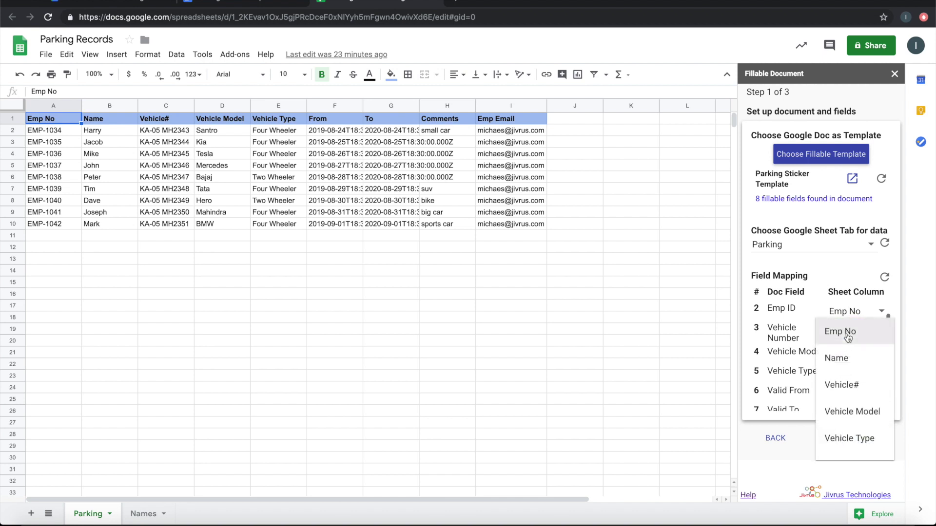
click(846, 385)
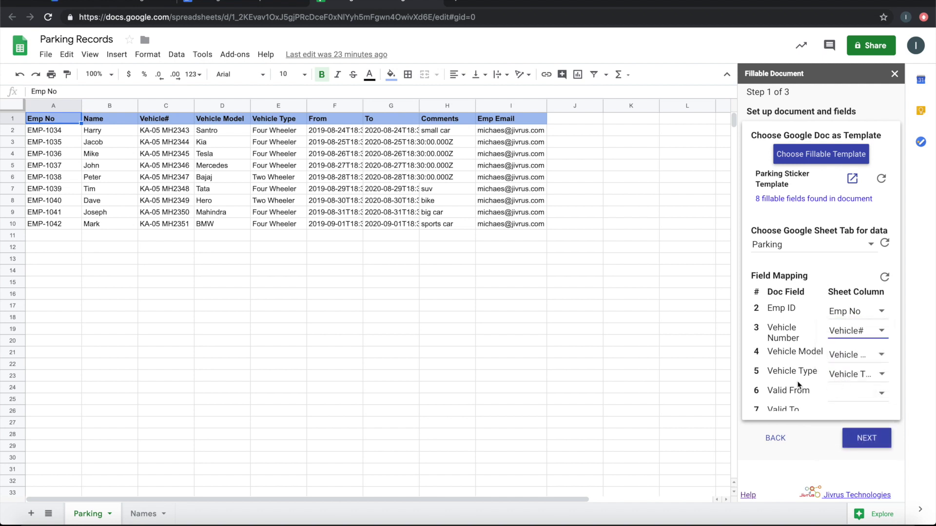
Map Valid From to the From column and Valid To to the To column, and proceed to the destination folder setup
scroll(799, 385, down, 1)
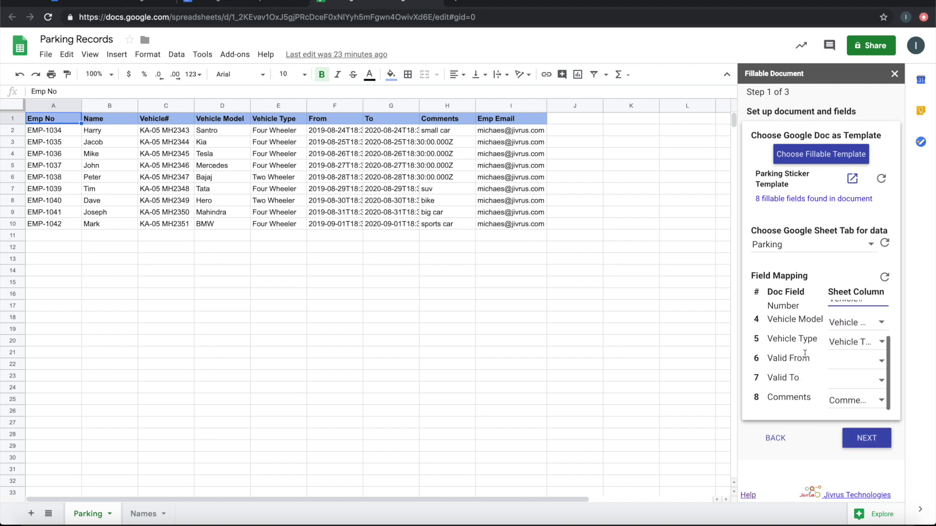
click(841, 364)
scroll(848, 429, down, 2)
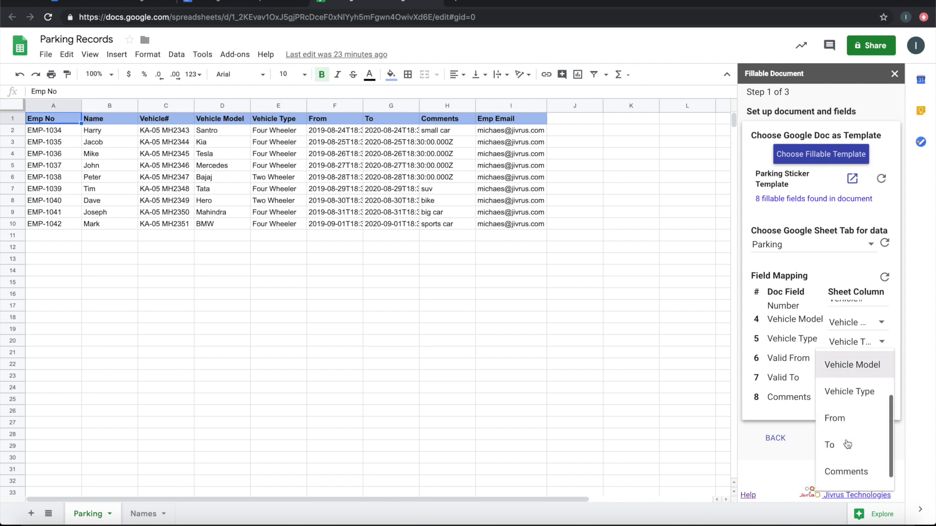
click(847, 413)
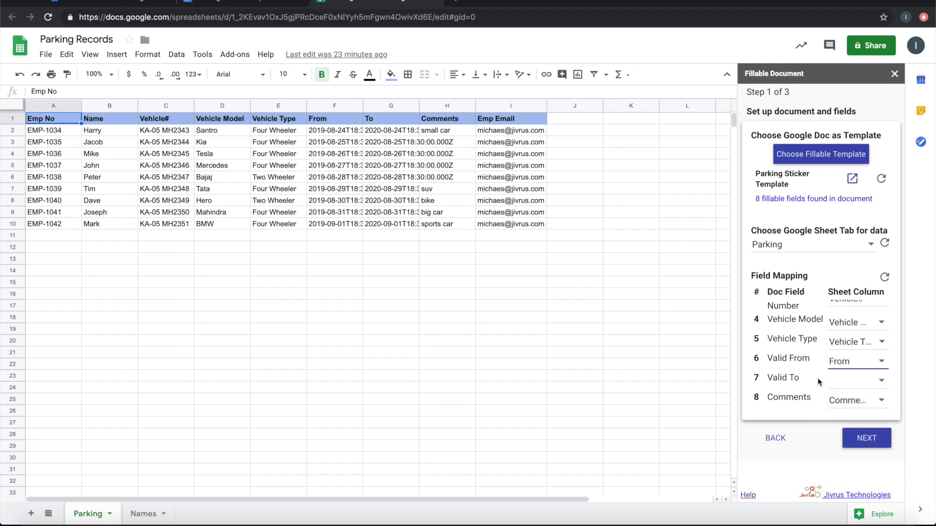
click(846, 386)
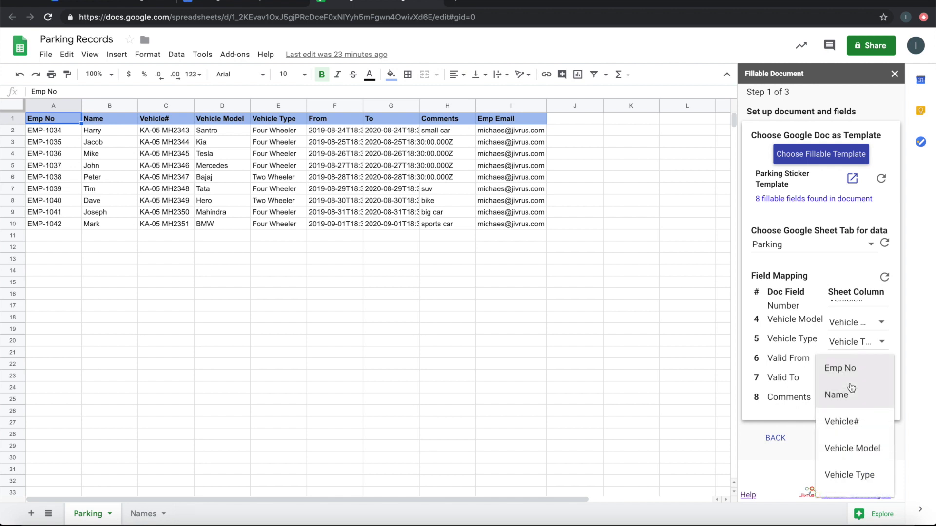
scroll(840, 469, down, 2)
click(834, 436)
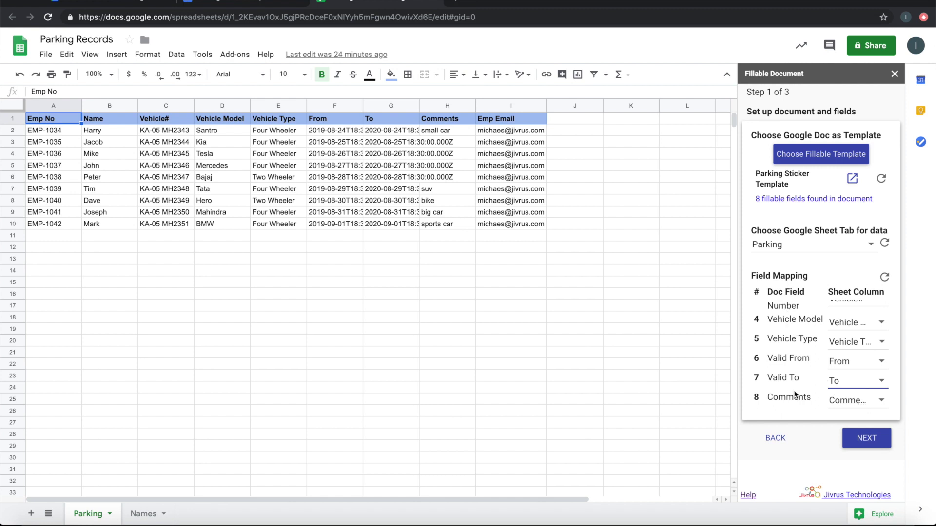
click(821, 447)
click(854, 440)
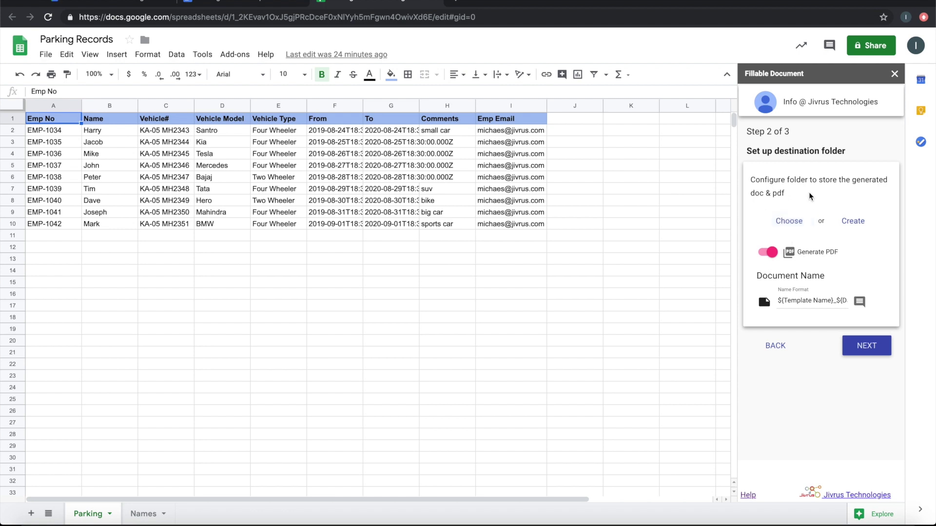
Have the add-on set up the destination folder automatically and open that folder in Drive
click(870, 350)
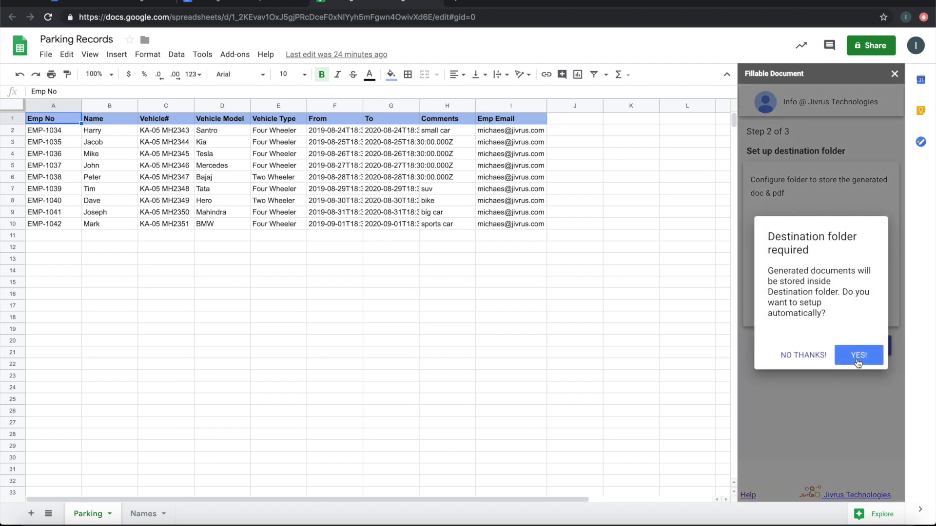
click(858, 361)
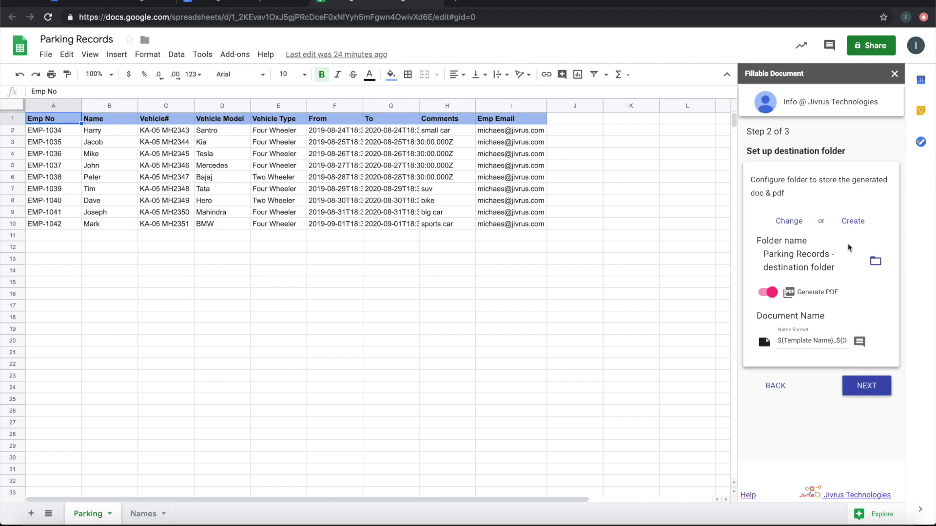
click(876, 261)
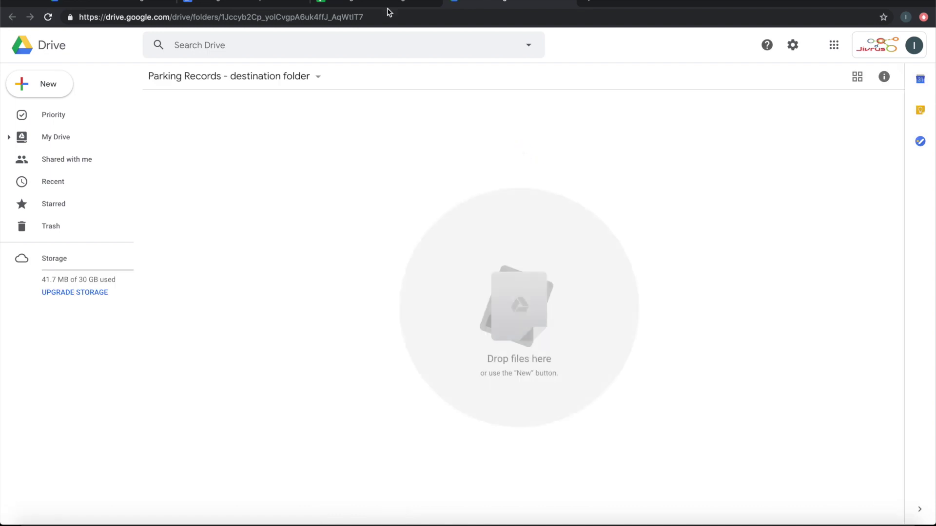
Return to Parking Records, proceed to the email setup, review and save Default Template 1, and finish the add-on configuration
click(357, 2)
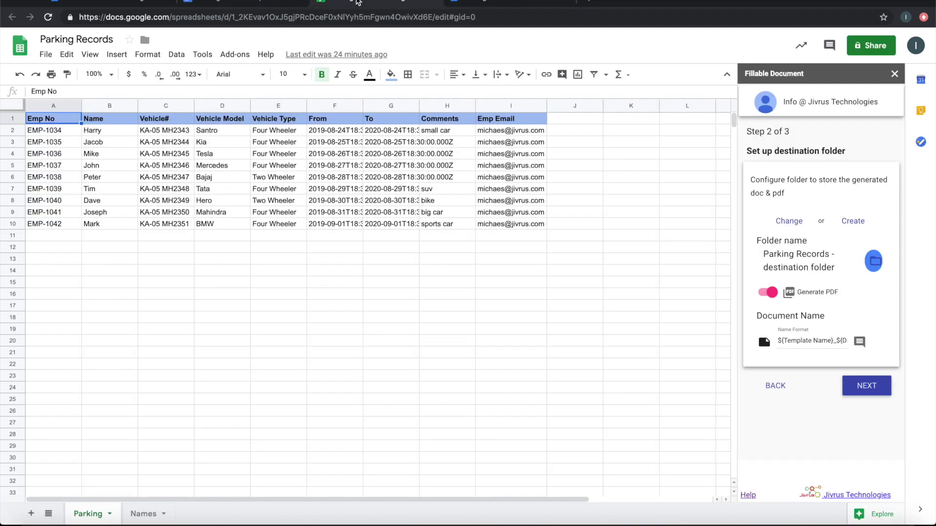
click(861, 390)
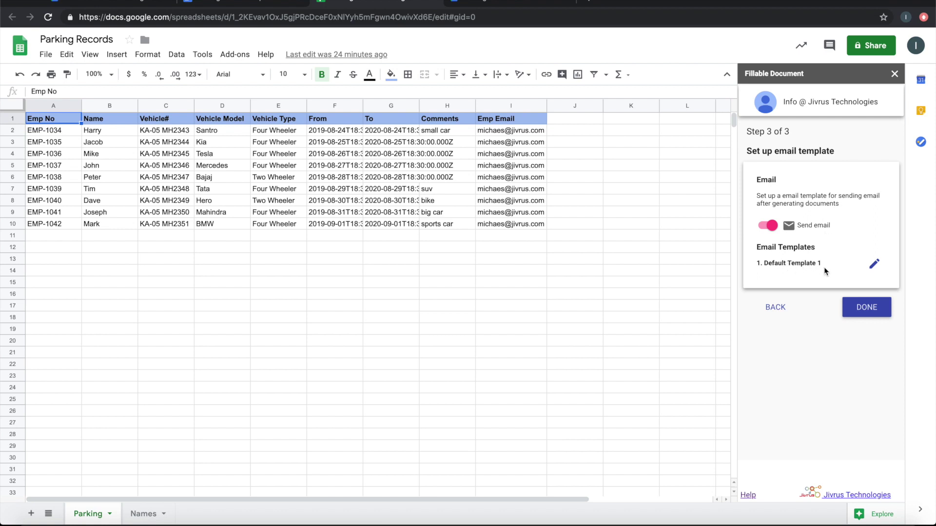
click(874, 265)
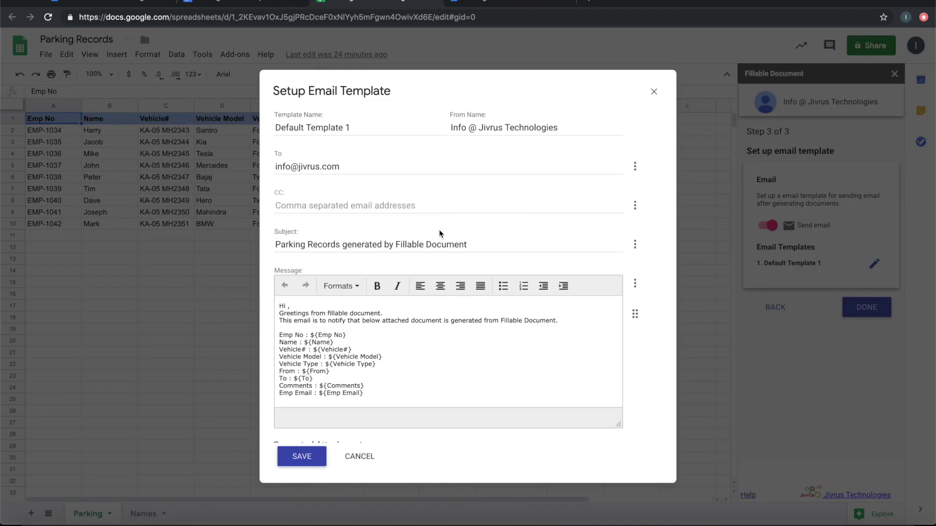
scroll(338, 328, down, 3)
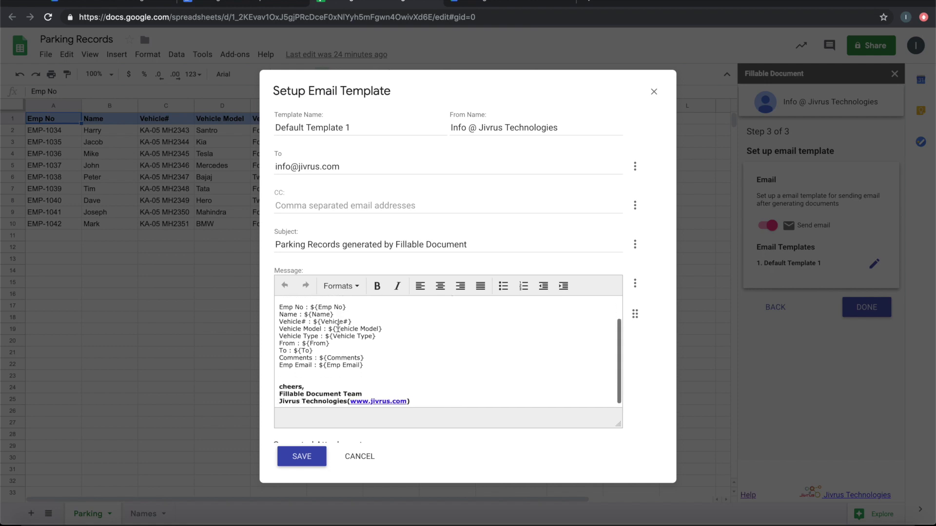
scroll(338, 328, up, 1)
scroll(338, 328, up, 1)
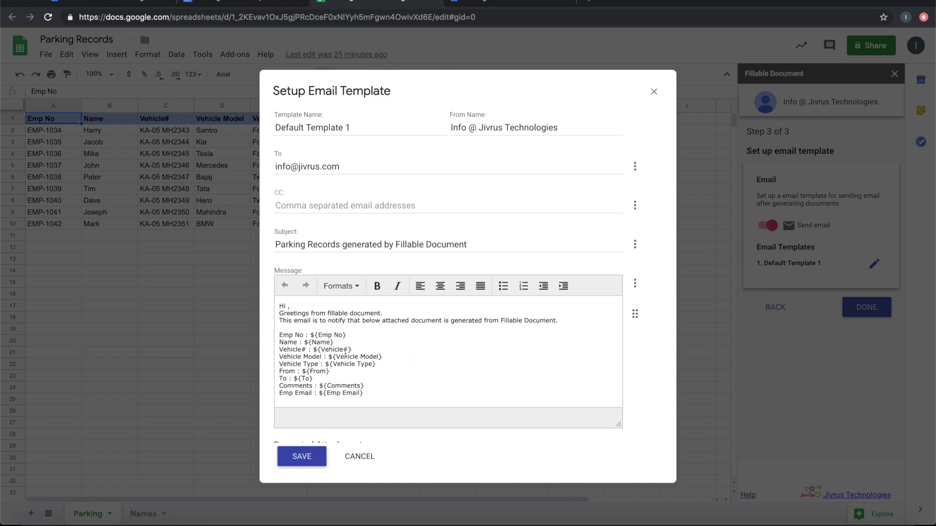
click(317, 449)
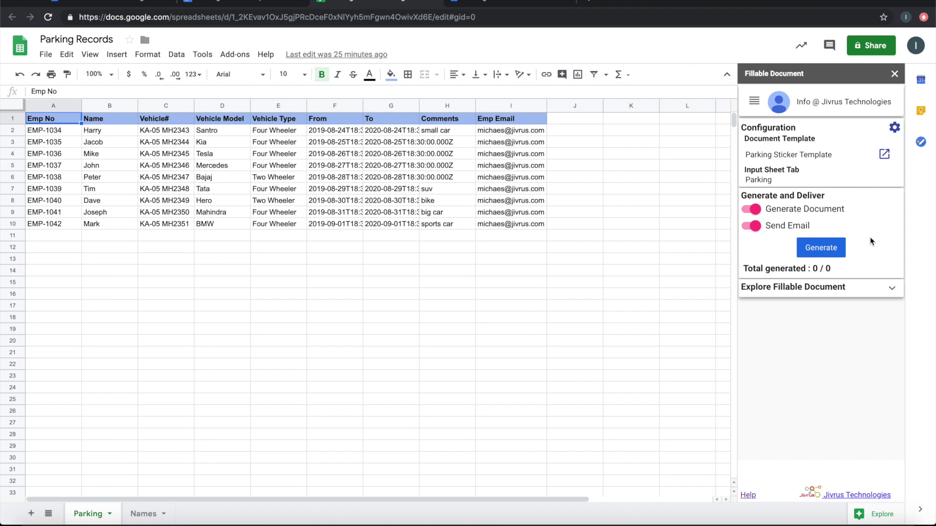
Generate and email the parking sticker documents for all records, and widen the Fillable Status column to fit its text
click(821, 248)
scroll(601, 236, right, 3)
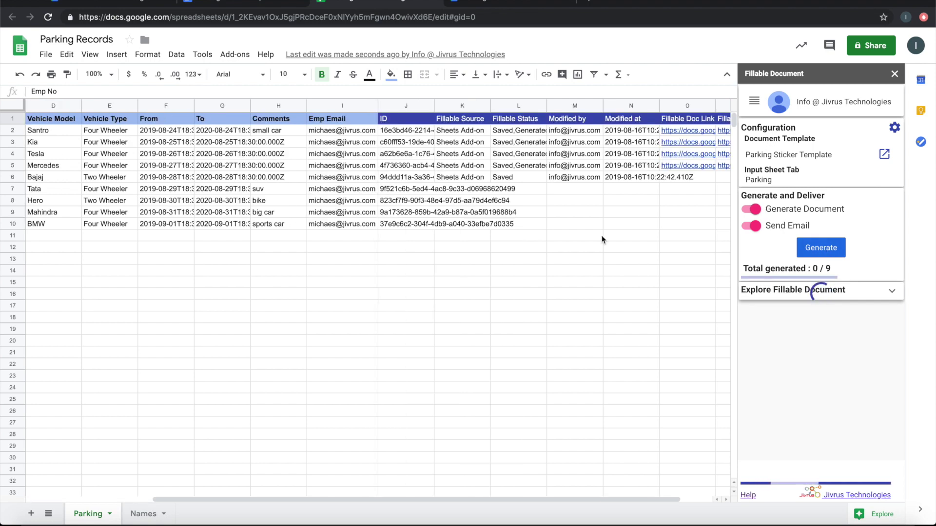
scroll(602, 235, right, 1)
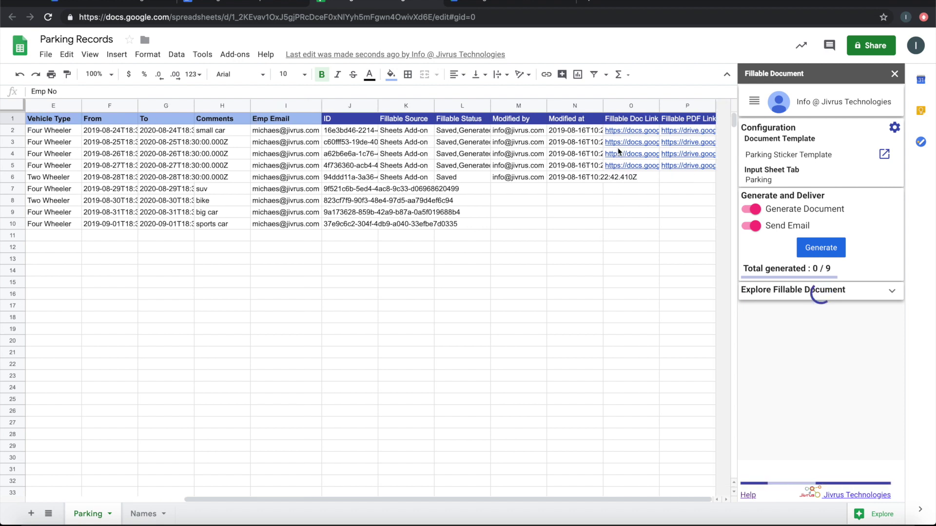
mouse_move(634, 130)
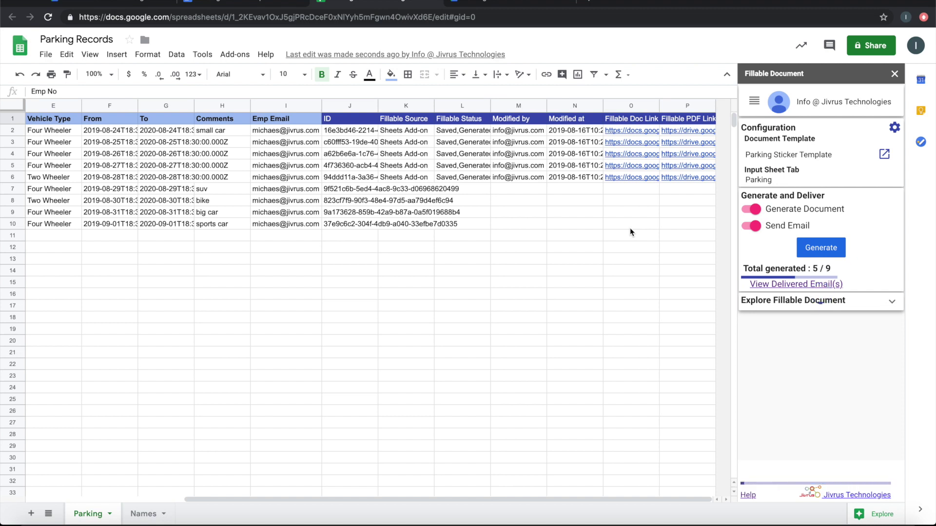
double_click(490, 104)
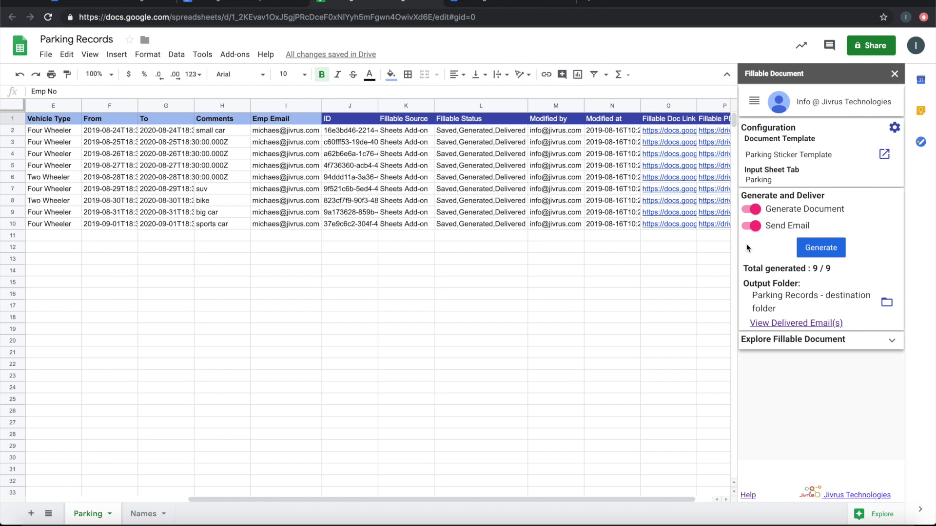
Open the output folder in Drive to review the generated documents and PDFs, and check the sent mail in Gmail
click(888, 305)
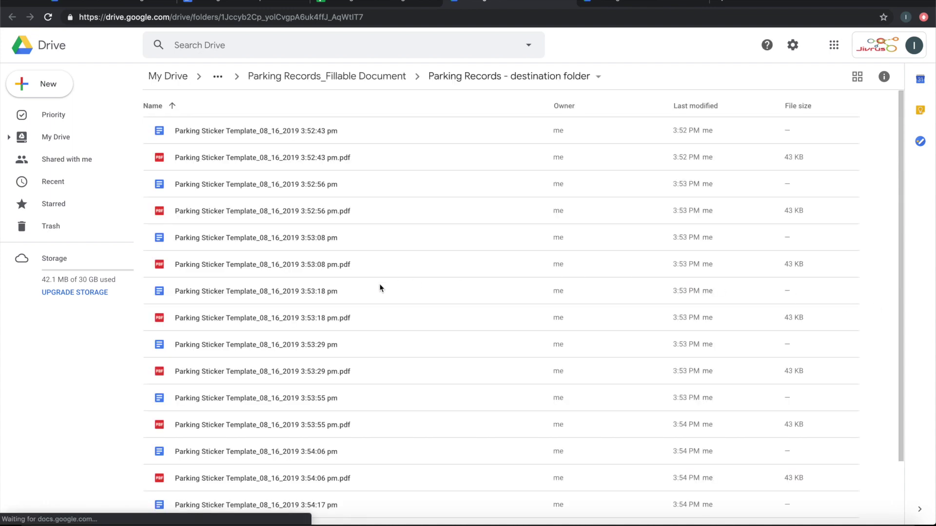
scroll(380, 288, down, 2)
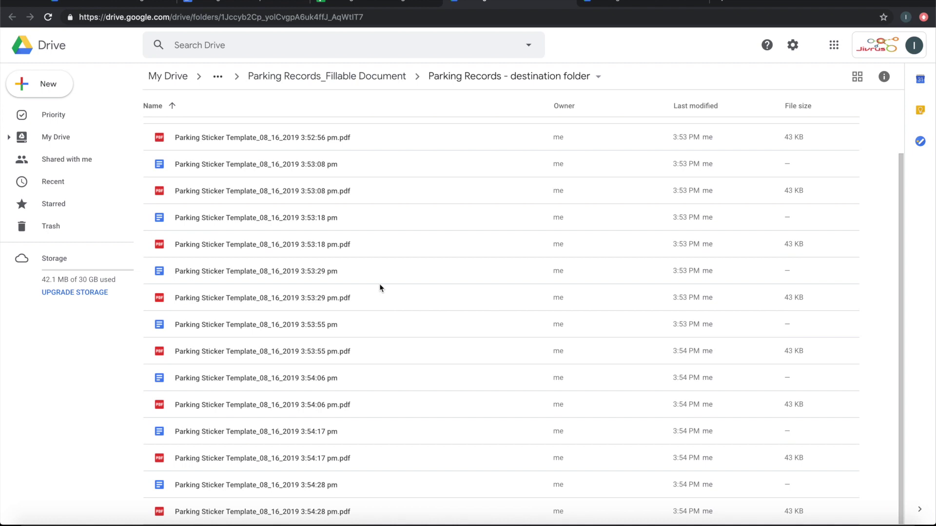
scroll(379, 287, up, 3)
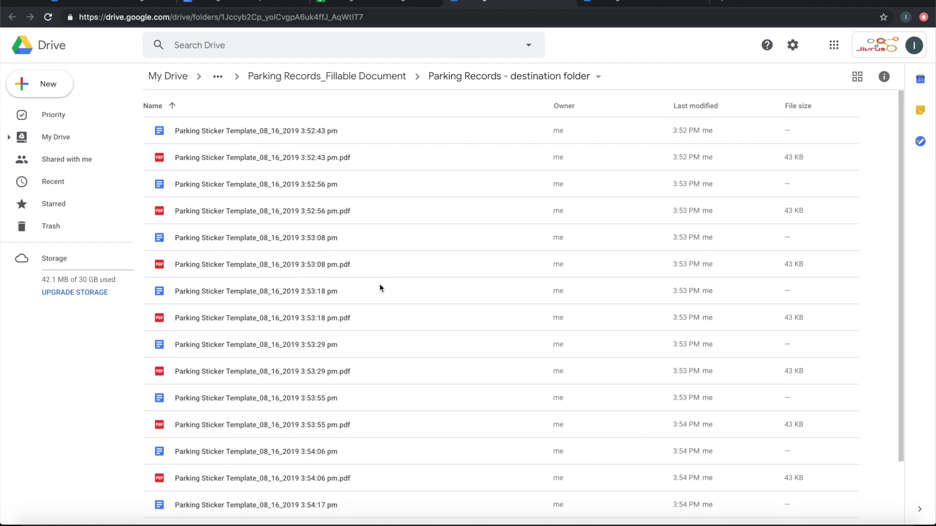
click(385, 2)
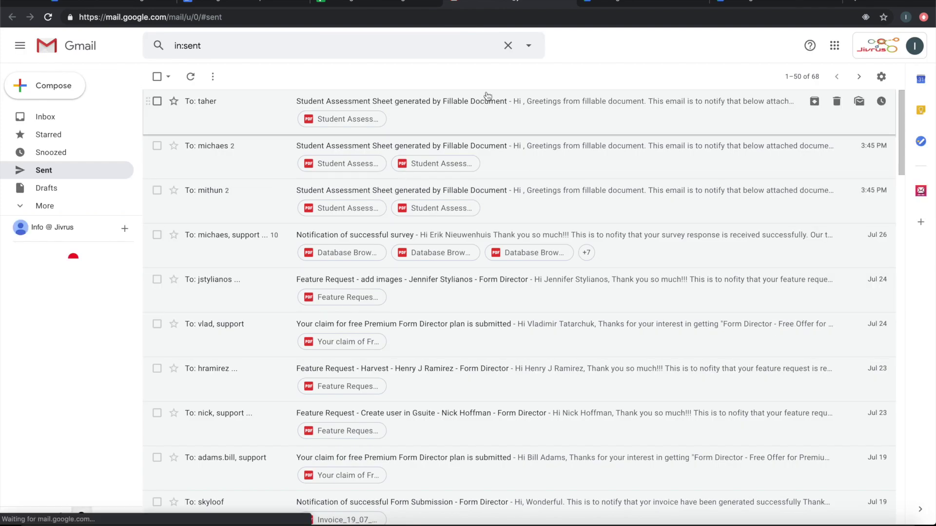
Return to Parking Records and examine the form options and field list under Explore Fillable Document
click(354, 2)
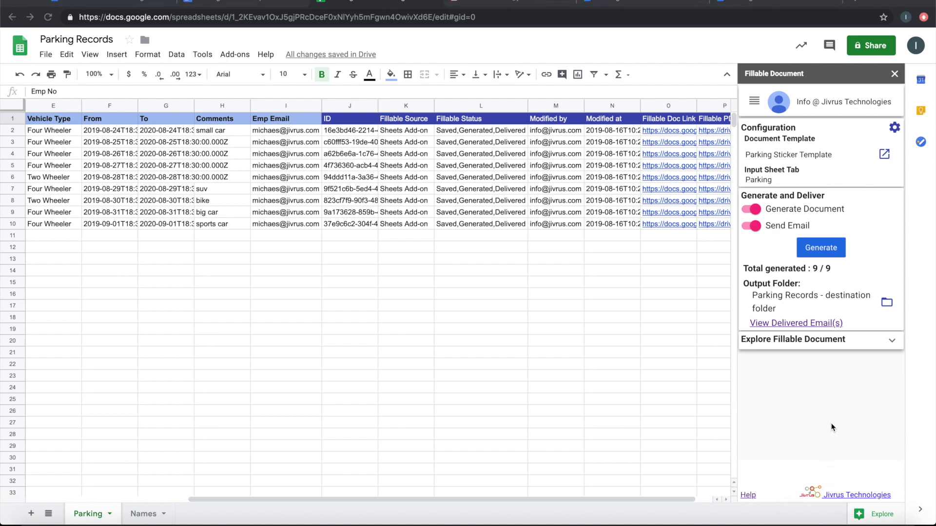
click(848, 340)
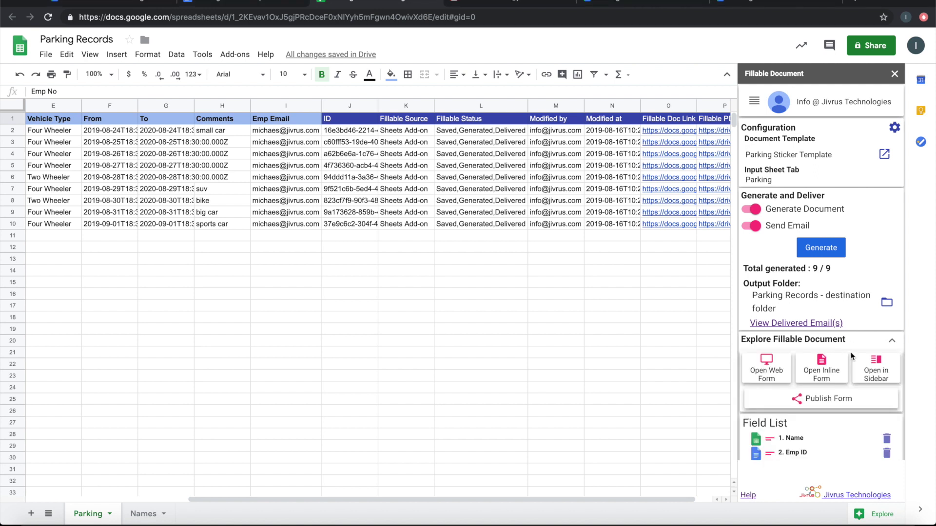
scroll(841, 426, down, 1)
scroll(840, 422, down, 5)
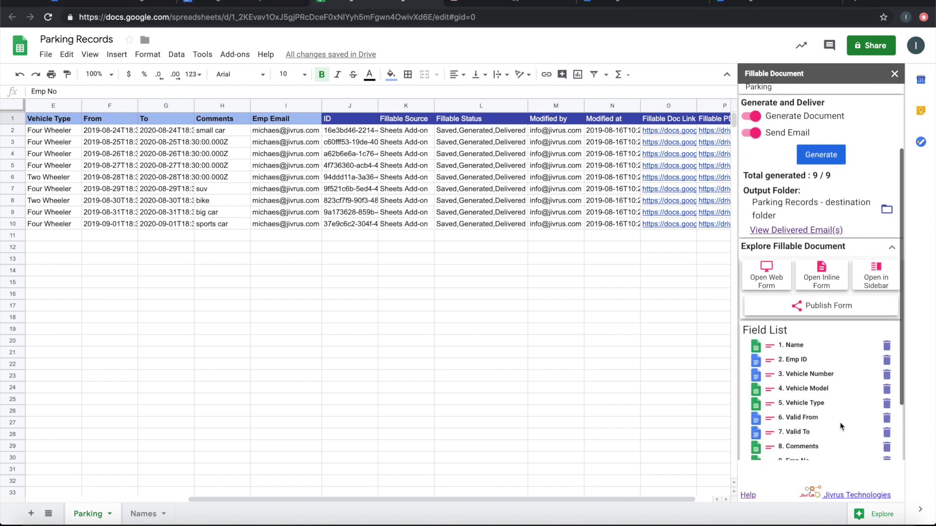
scroll(840, 427, down, 1)
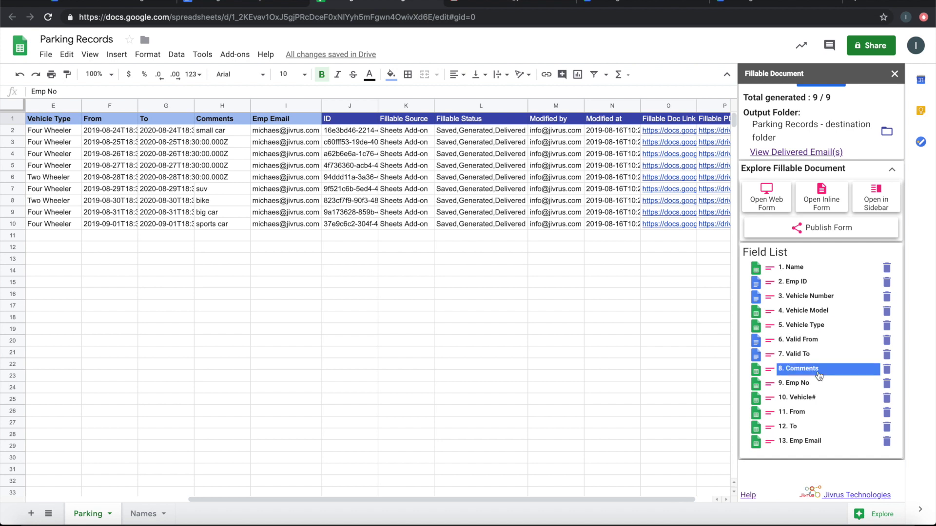
scroll(819, 376, up, 3)
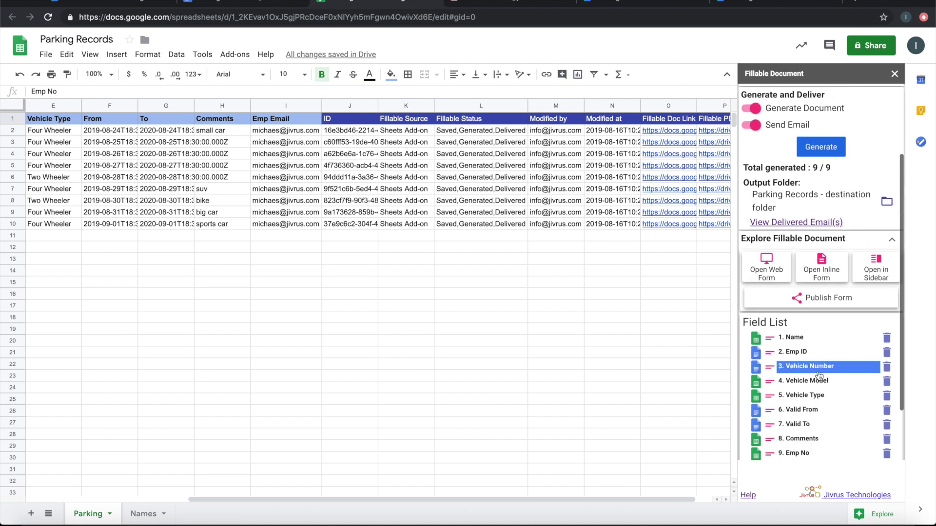
scroll(804, 331, down, 1)
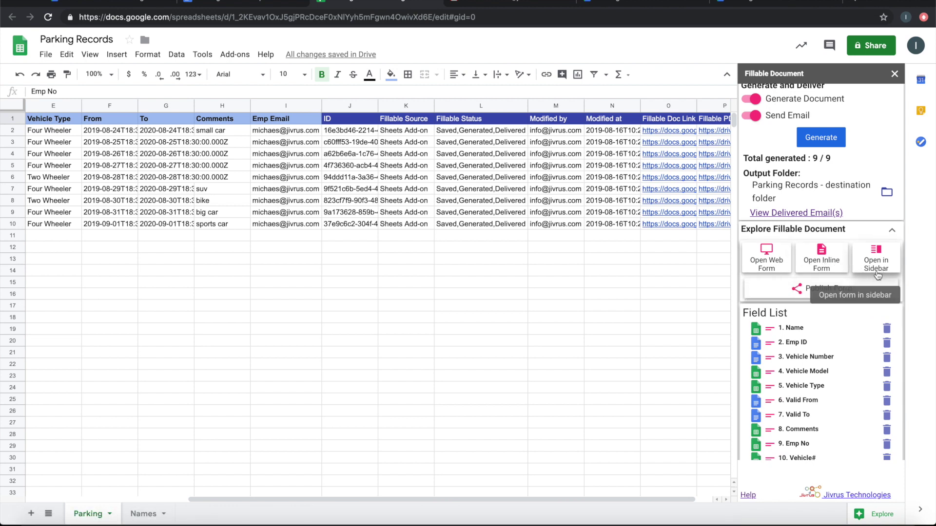
click(808, 343)
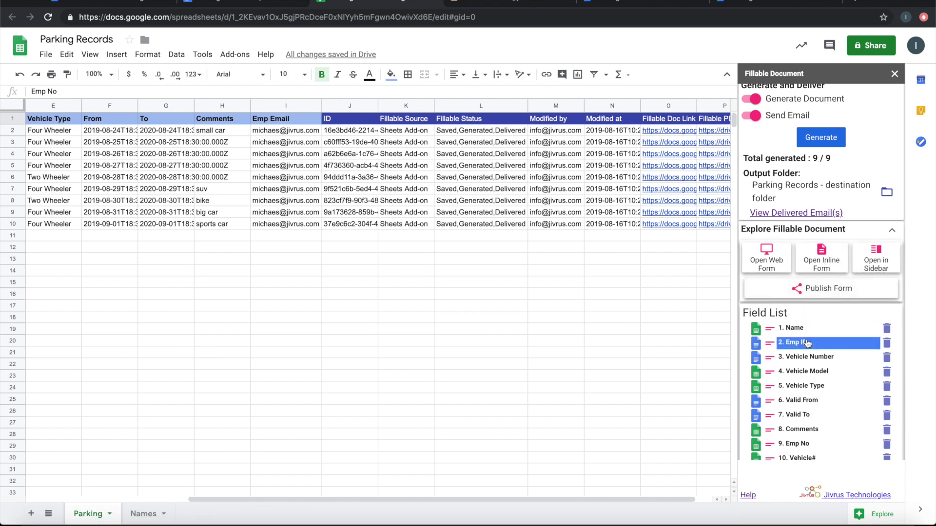
scroll(808, 344, down, 2)
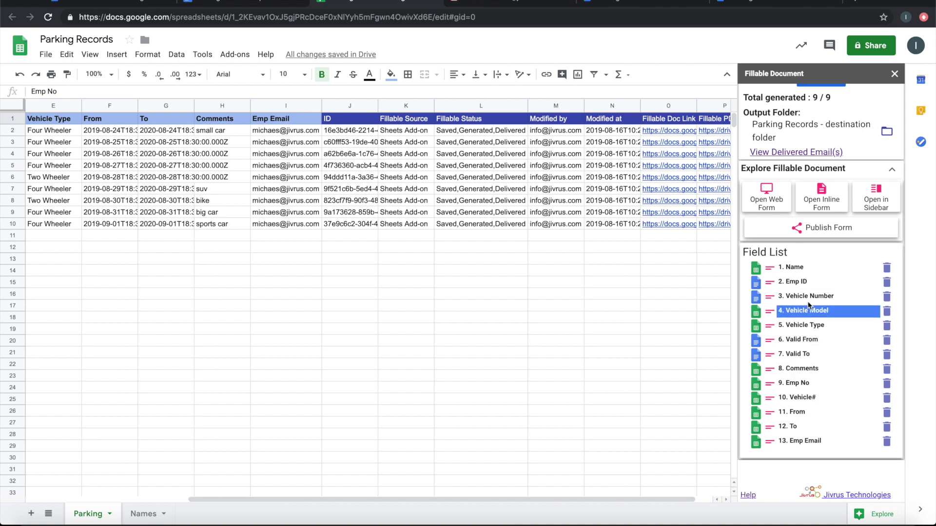
Open the Parking Sticker web form and enter Test as the name along with the employee ID
click(775, 200)
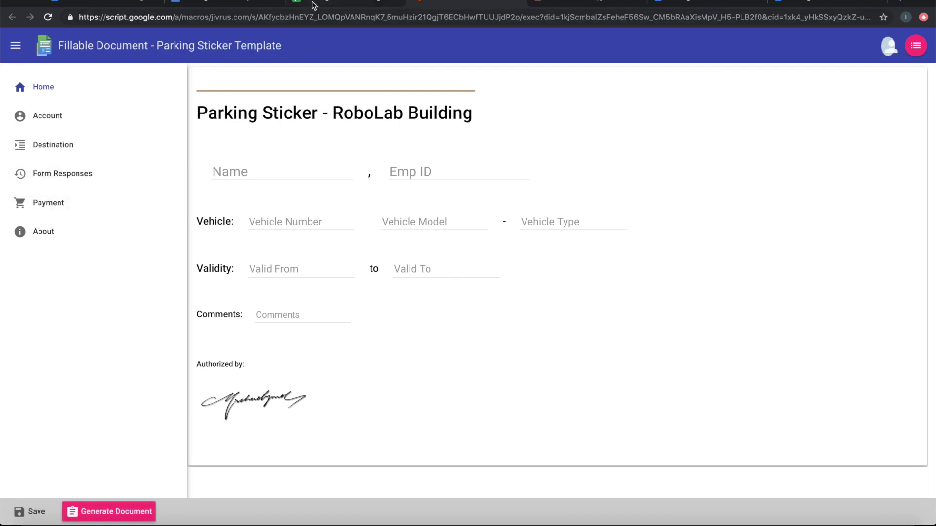
click(257, 174)
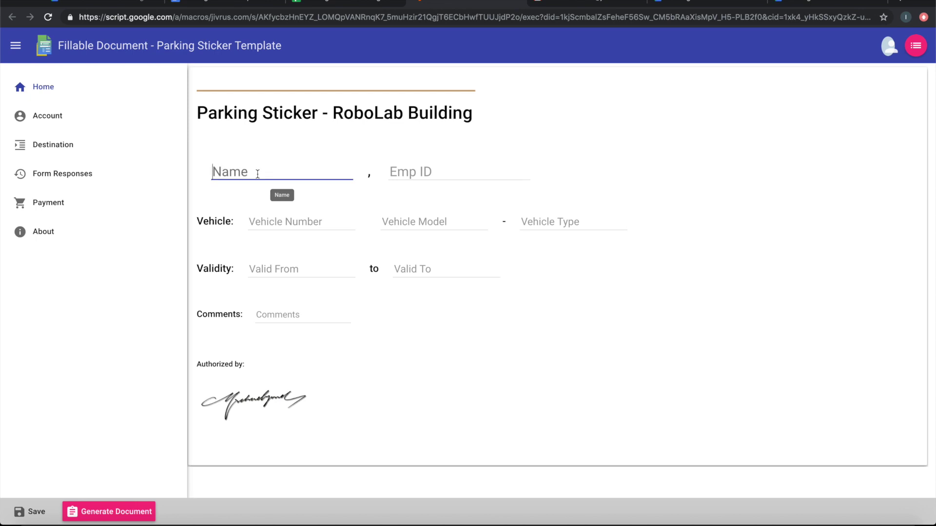
text(Test)
key(Tab)
text(454)
key(Tab)
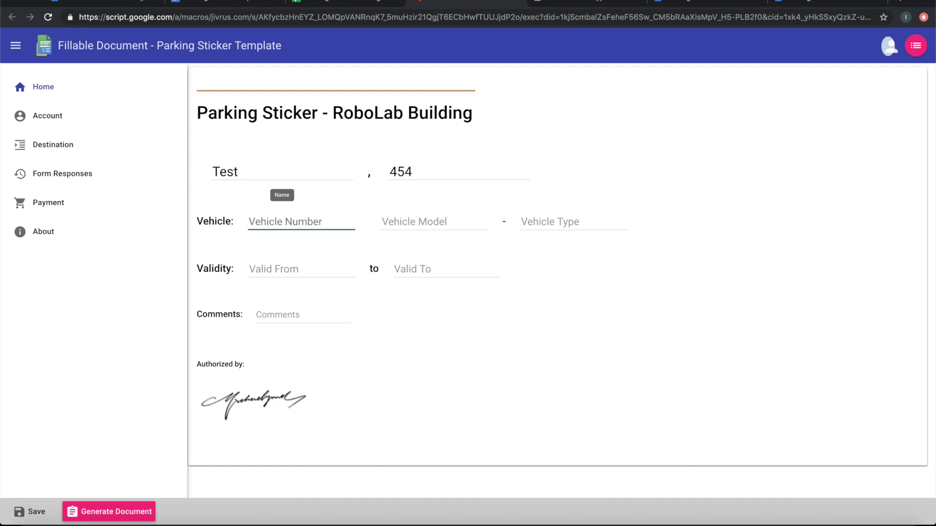
Fill in the vehicle details with Santro as Vehicle Number, 2019 as Vehicle Model and Four Wheeler as Vehicle Type
text(Santro)
key(Tab)
text(2019)
key(Tab)
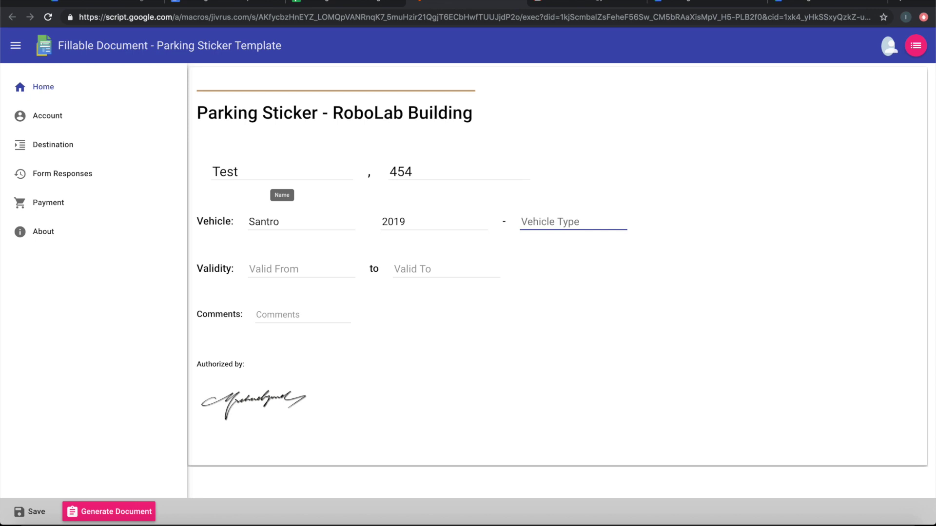
text(Four Wheeler)
Set the validity from 10-Aug-2019 to 10-Aug-2020, leave the comments empty, and save the form response
click(273, 269)
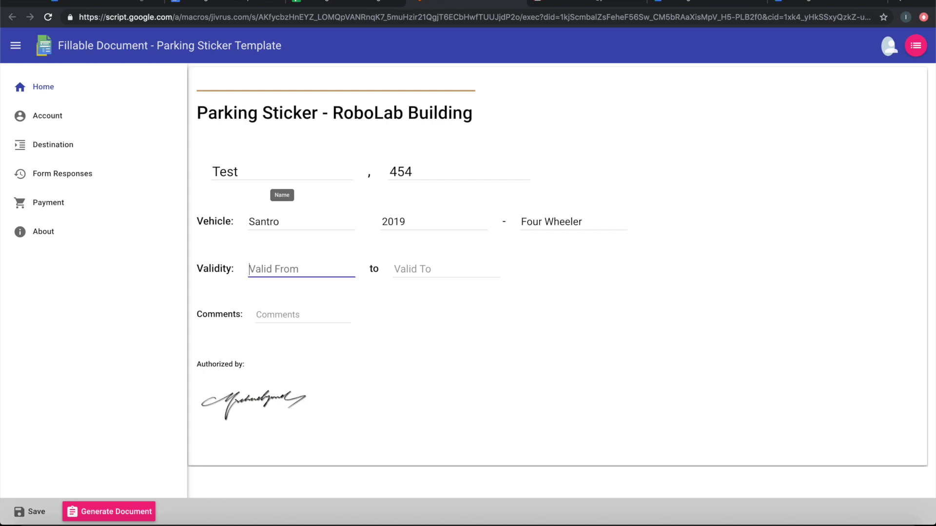
text(10-Aug-2019)
key(Tab)
text(10)
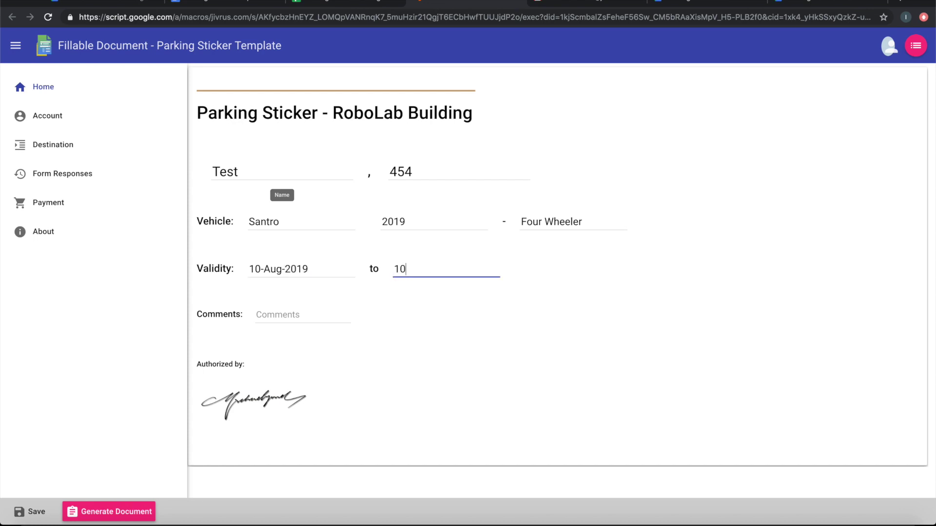
text(-Aug-2020)
key(Tab)
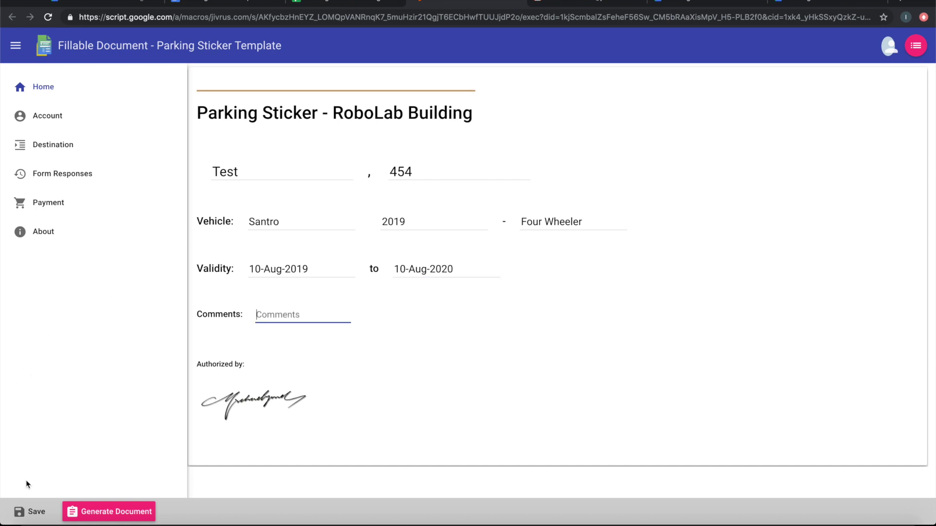
click(24, 516)
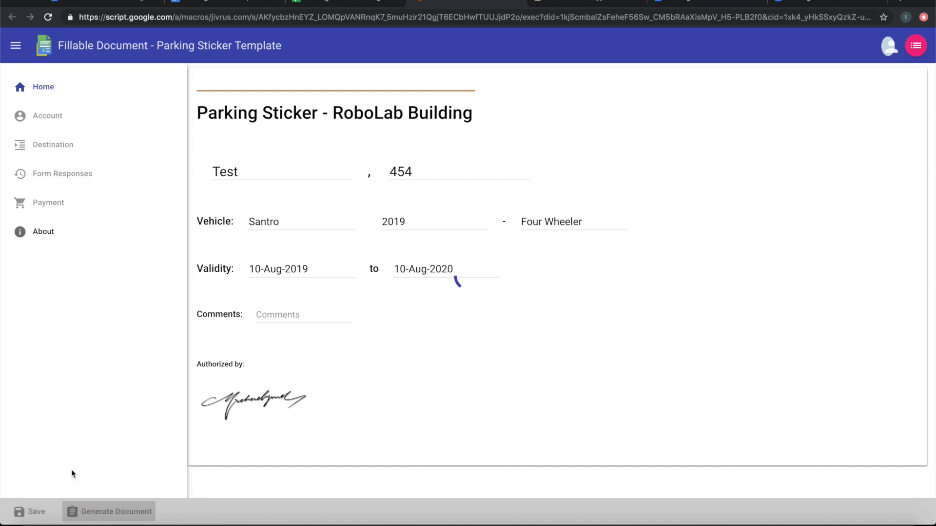
Check the newly saved web form entry in the last row of the Parking sheet
click(336, 2)
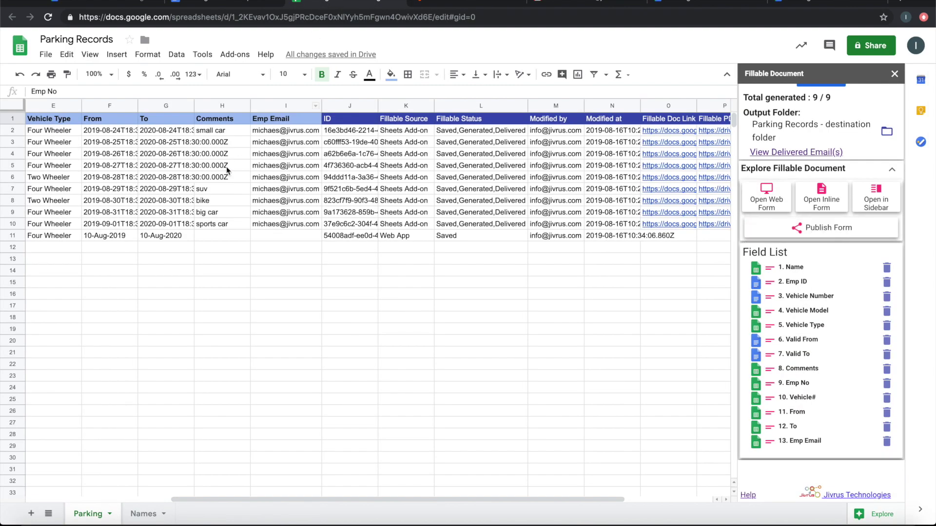
scroll(151, 249, left, 2)
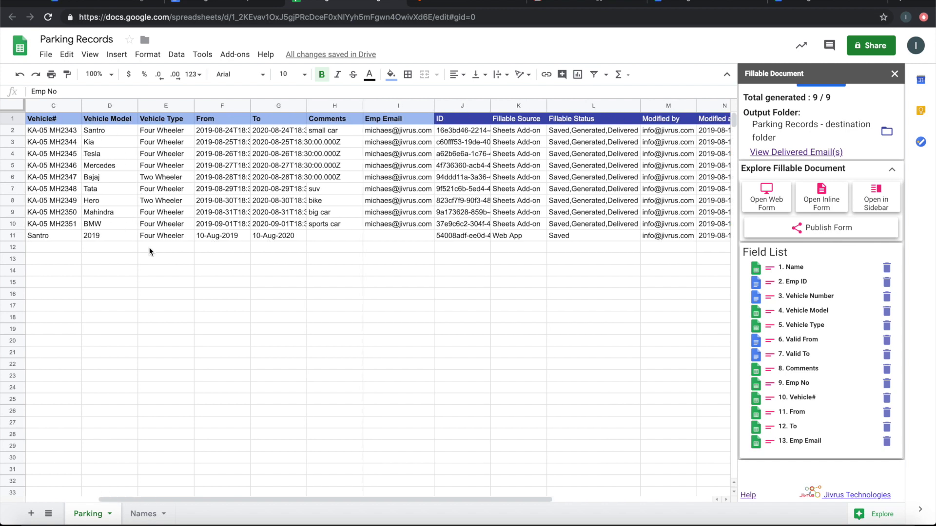
scroll(130, 252, left, 2)
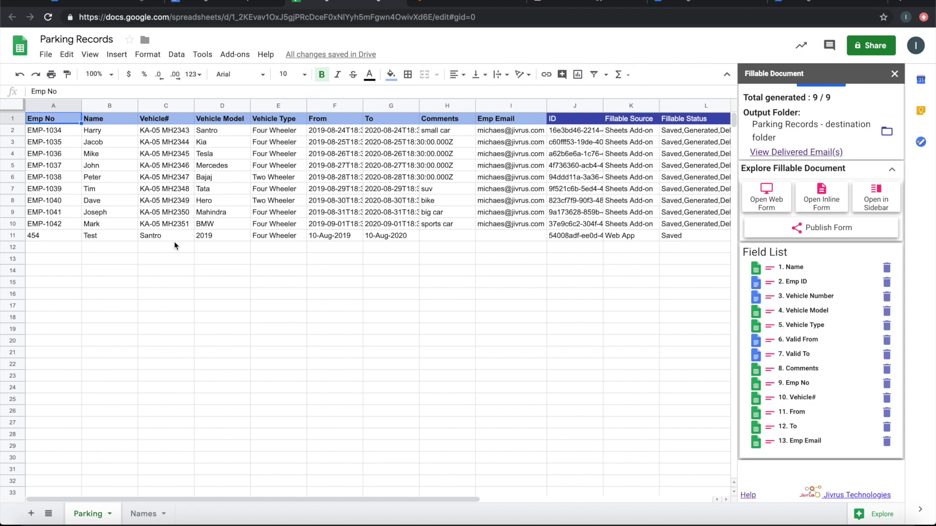
Return to the Parking Sticker web form and open its list of form responses
click(446, 4)
click(535, 319)
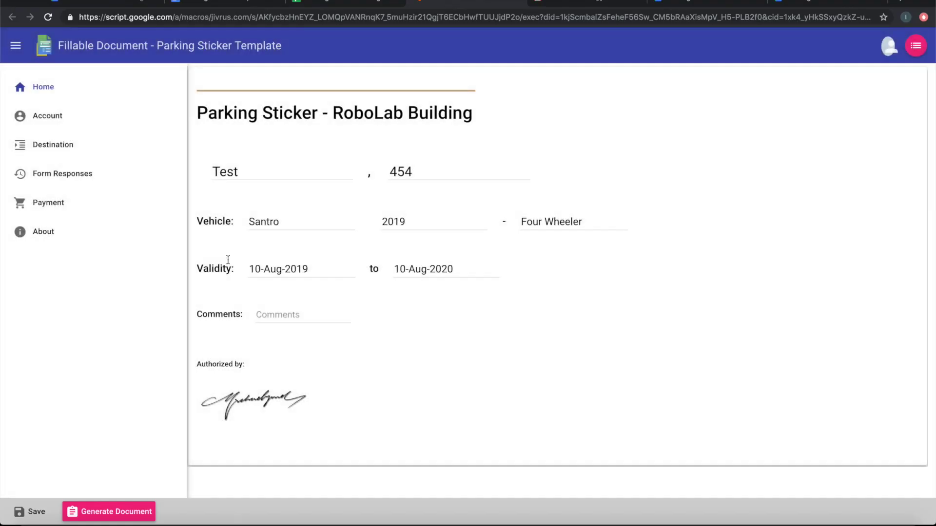
click(80, 174)
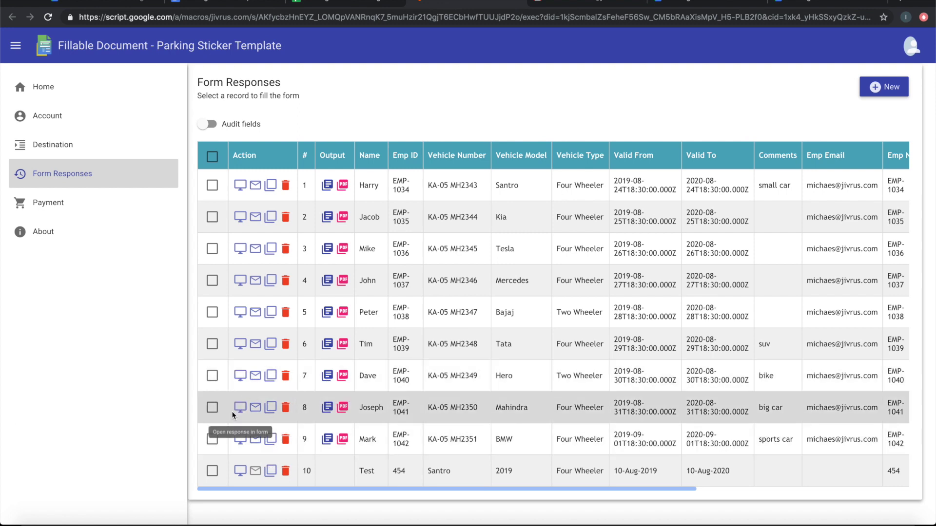
Check the email delivery draft for form response 9 without sending it, and view that response's generated parking sticker PDF
click(256, 440)
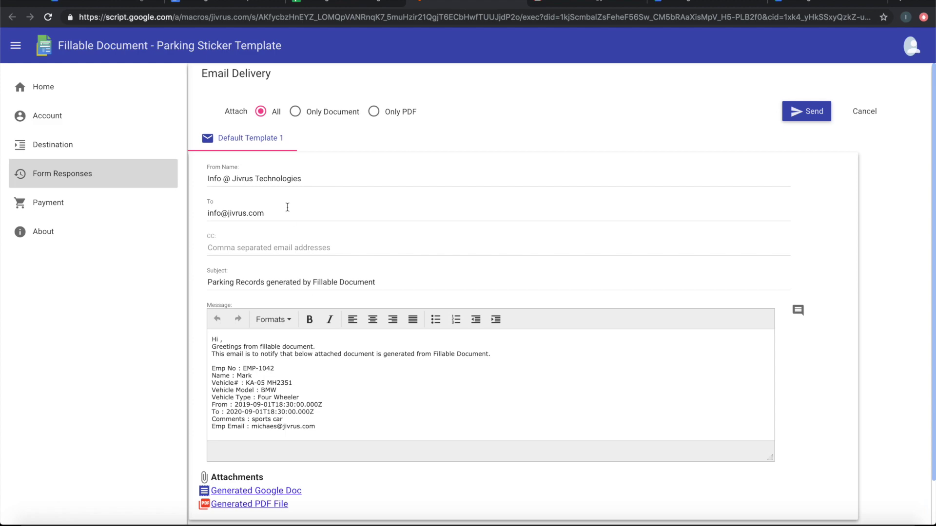
click(862, 111)
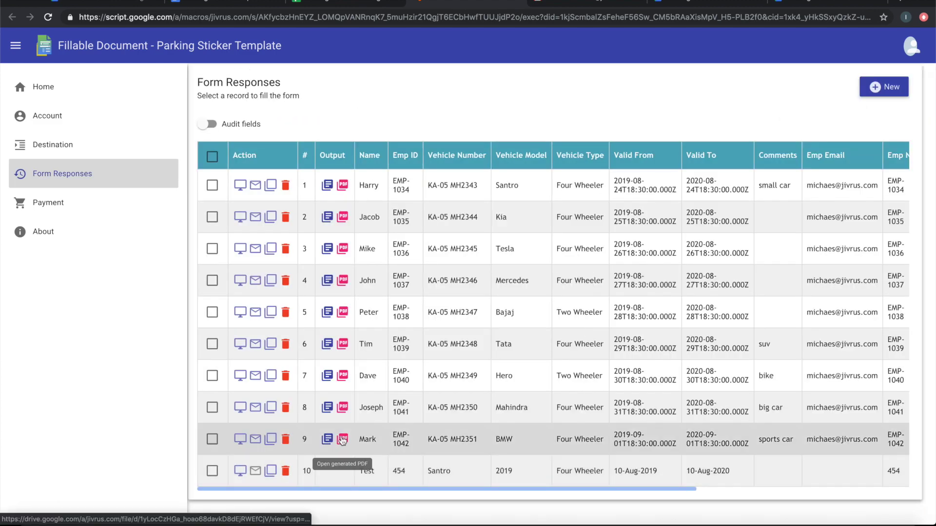
click(343, 440)
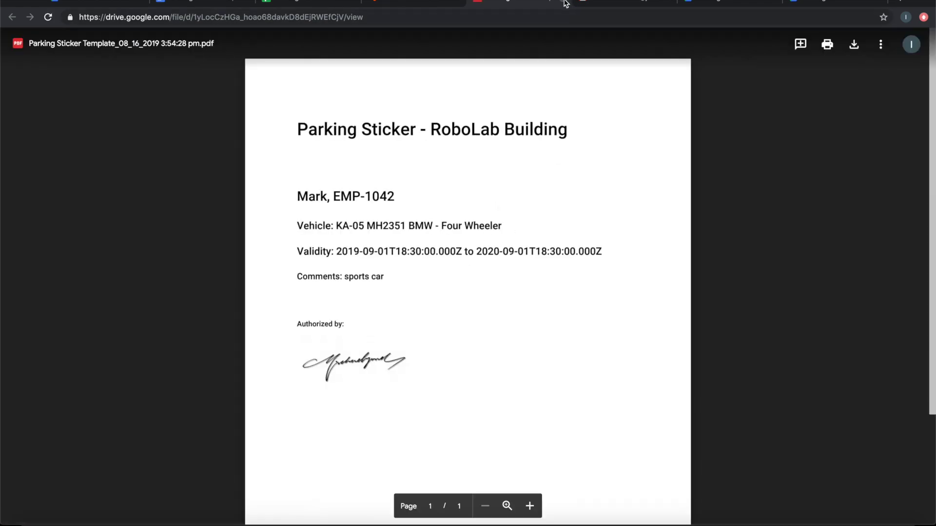
click(564, 3)
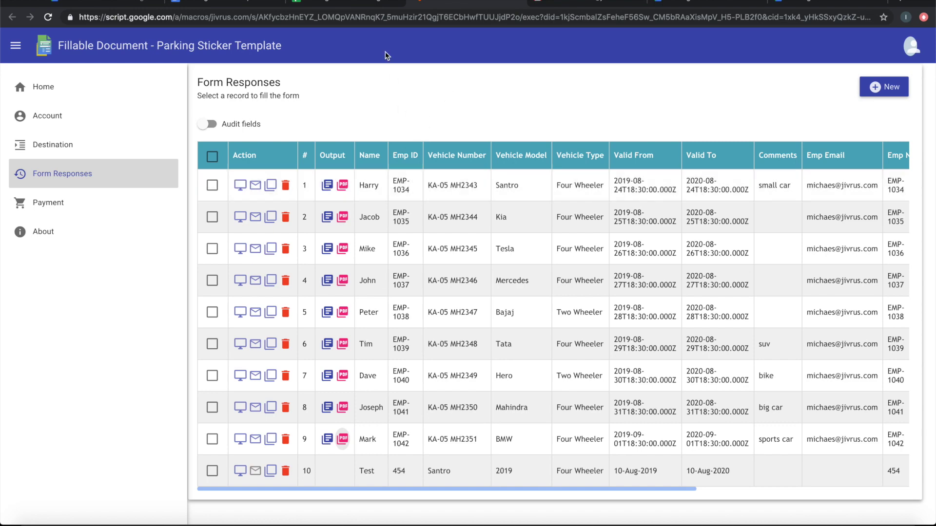
Return to the Parking Records spreadsheet and review the configuration and generation settings in the Fillable Document sidebar
click(344, 4)
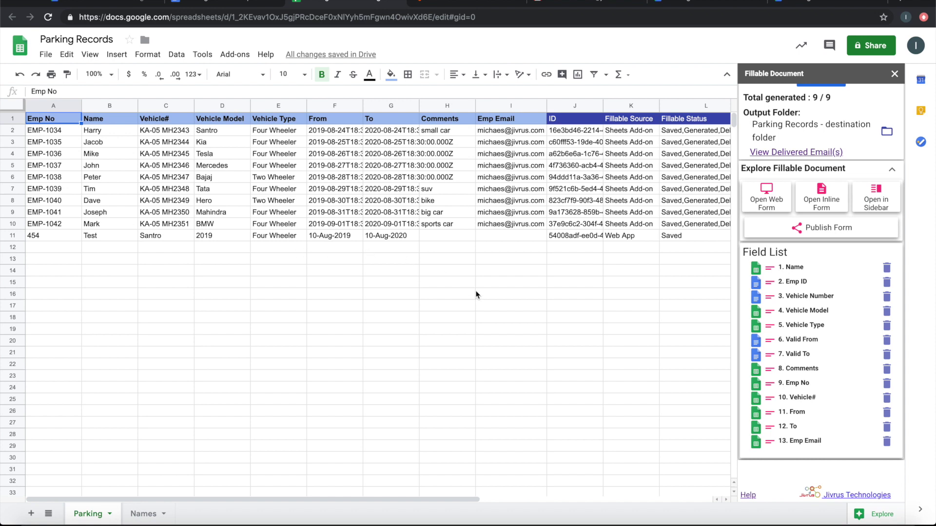
scroll(809, 156, up, 5)
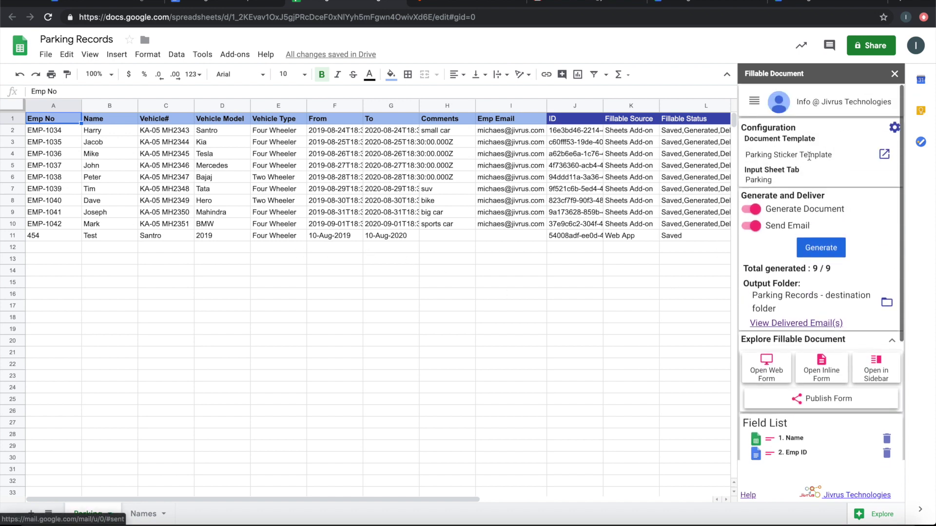